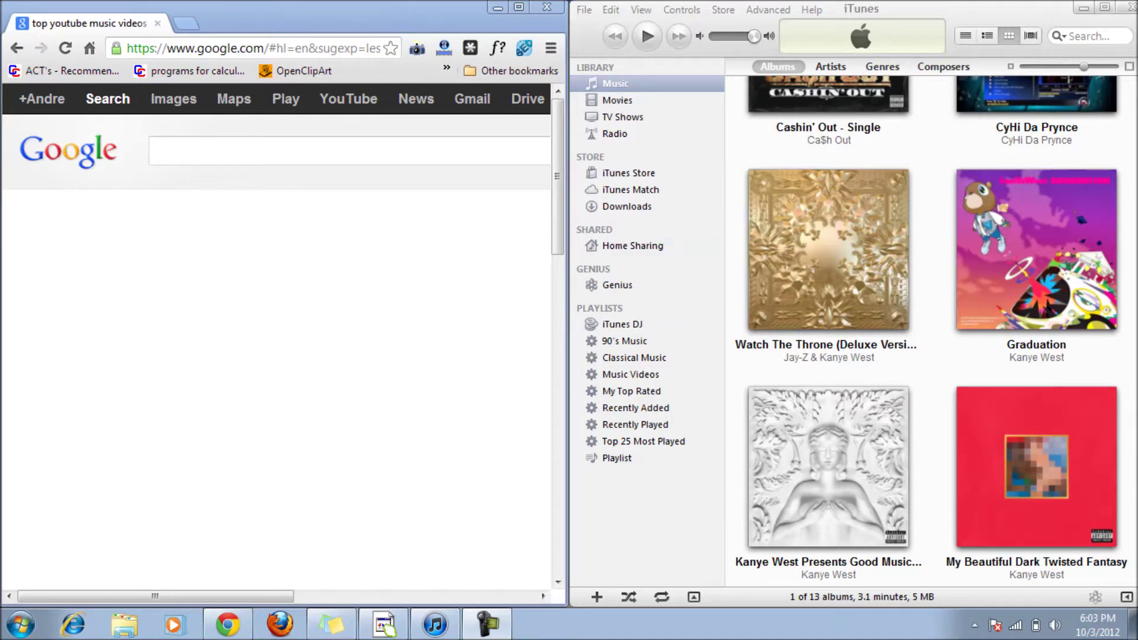
# Step: Minimize the browser window and maximize iTunes to show the music library's album covers
pyautogui.moveTo(828, 249)
pyautogui.click(498, 7)
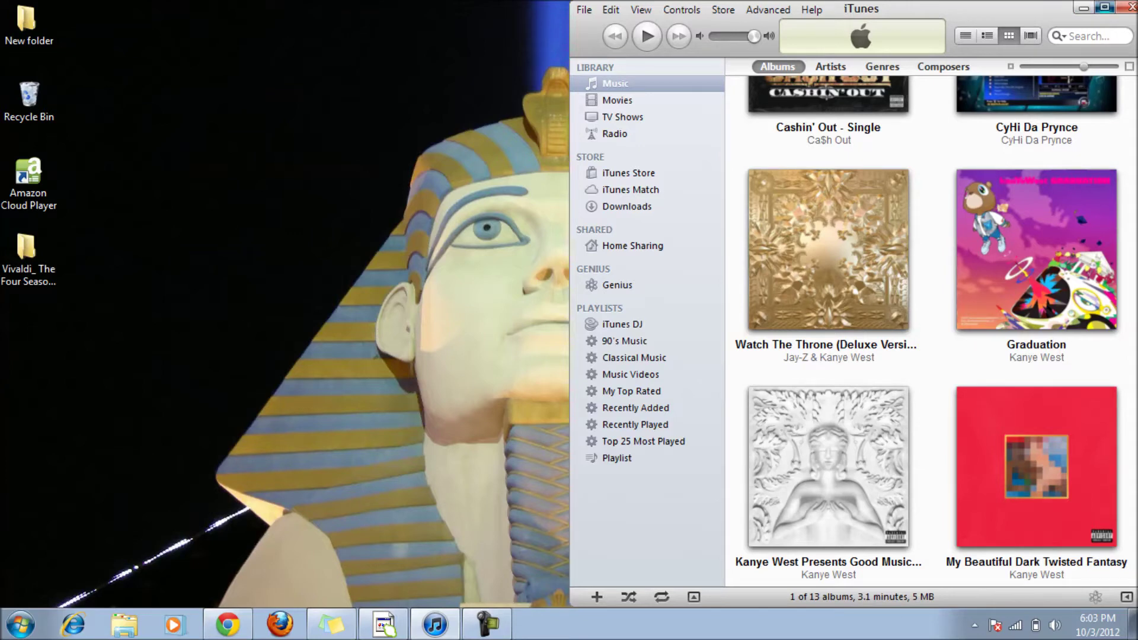
pyautogui.click(1105, 7)
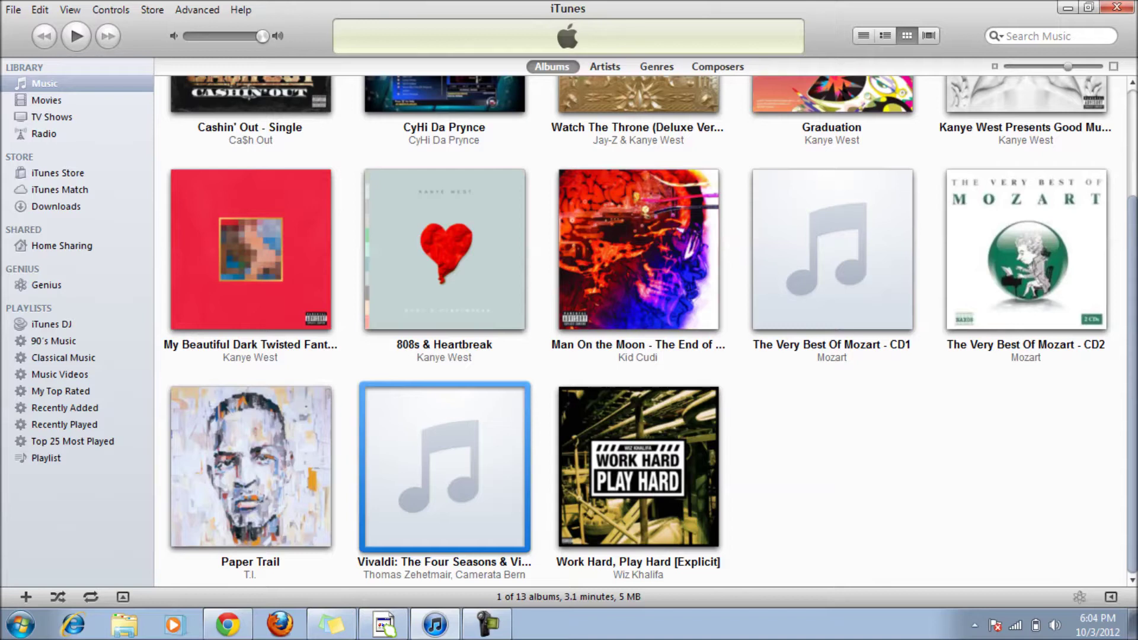
pyautogui.moveTo(445, 474)
pyautogui.moveTo(250, 466)
pyautogui.click(227, 625)
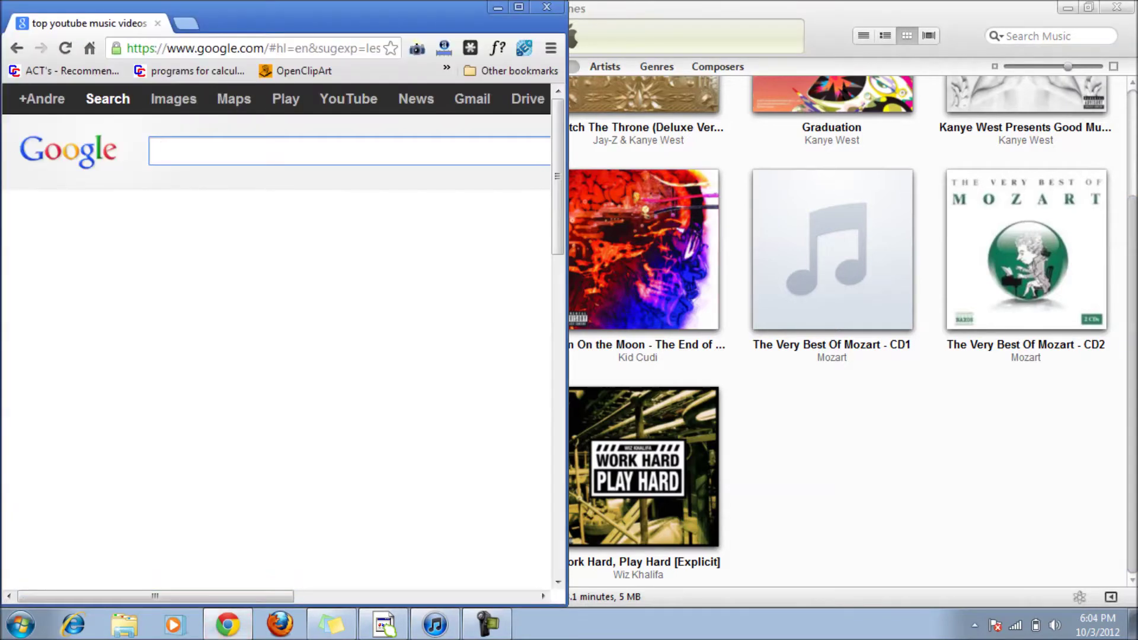
pyautogui.click(498, 7)
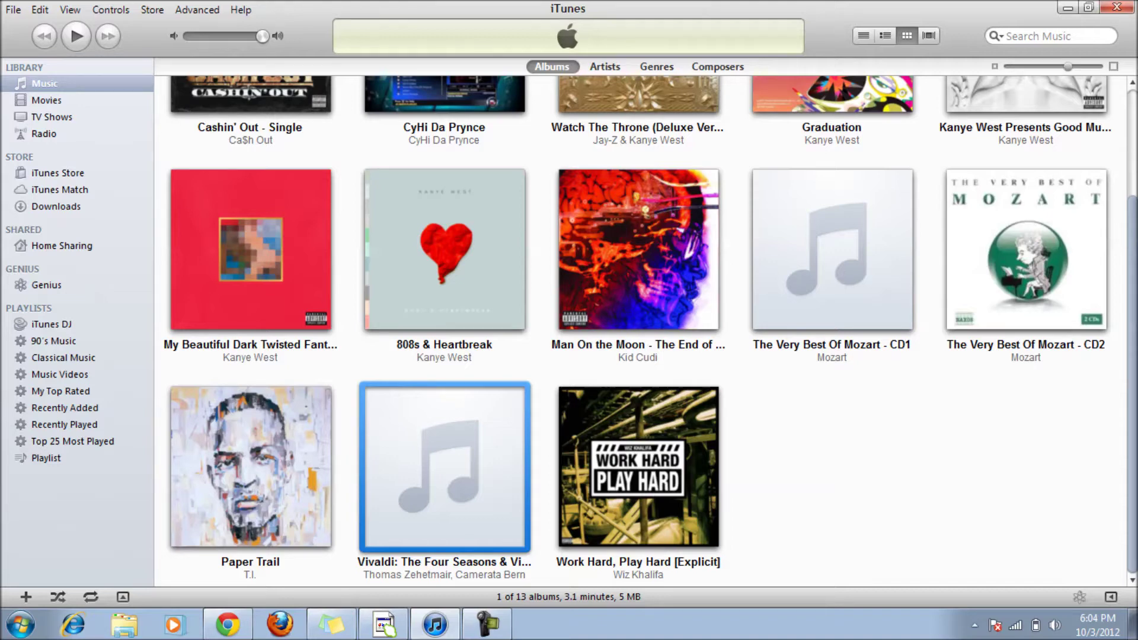
pyautogui.rightClick(448, 422)
pyautogui.click(492, 144)
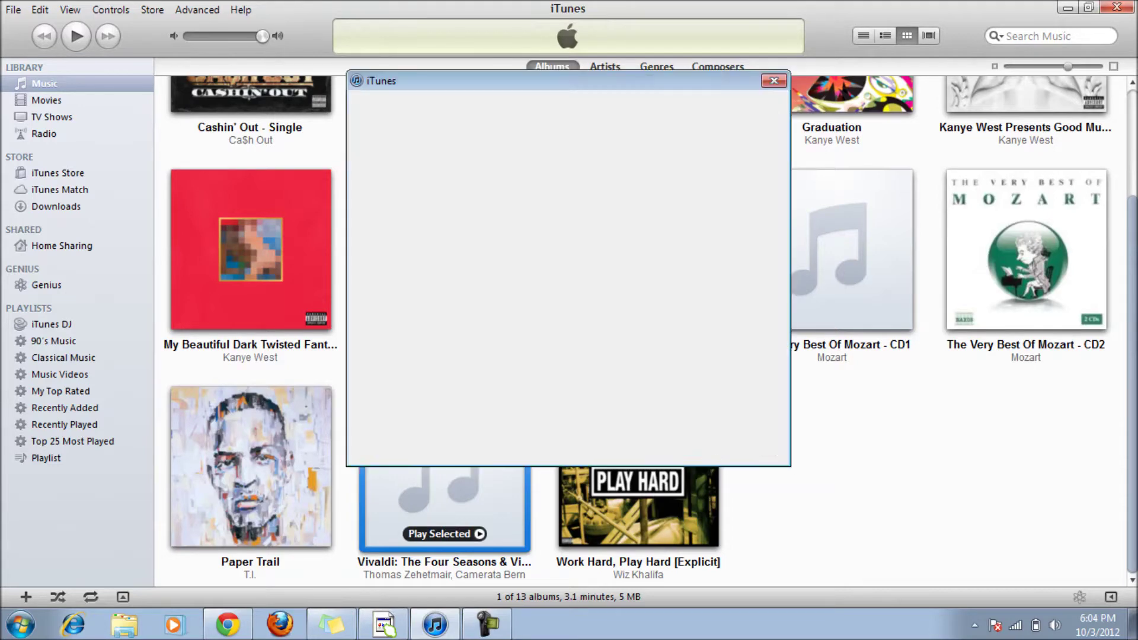
pyautogui.click(680, 446)
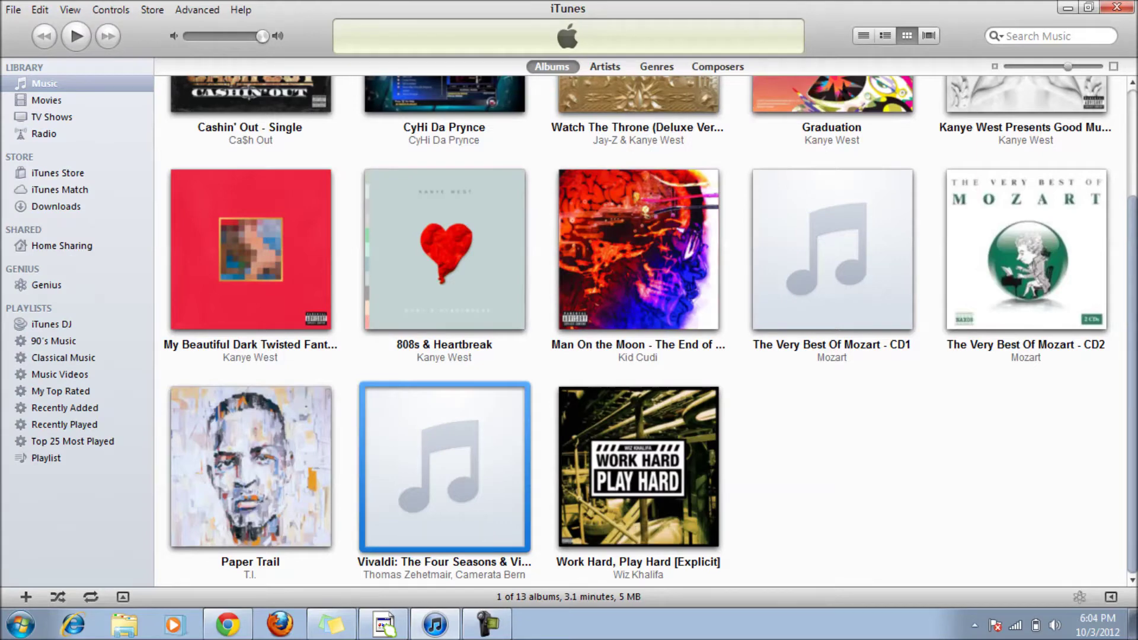
# Step: Open the album Vivaldi: The Four Seasons & Violin Concertos and view its track's editable info
pyautogui.doubleClick(445, 474)
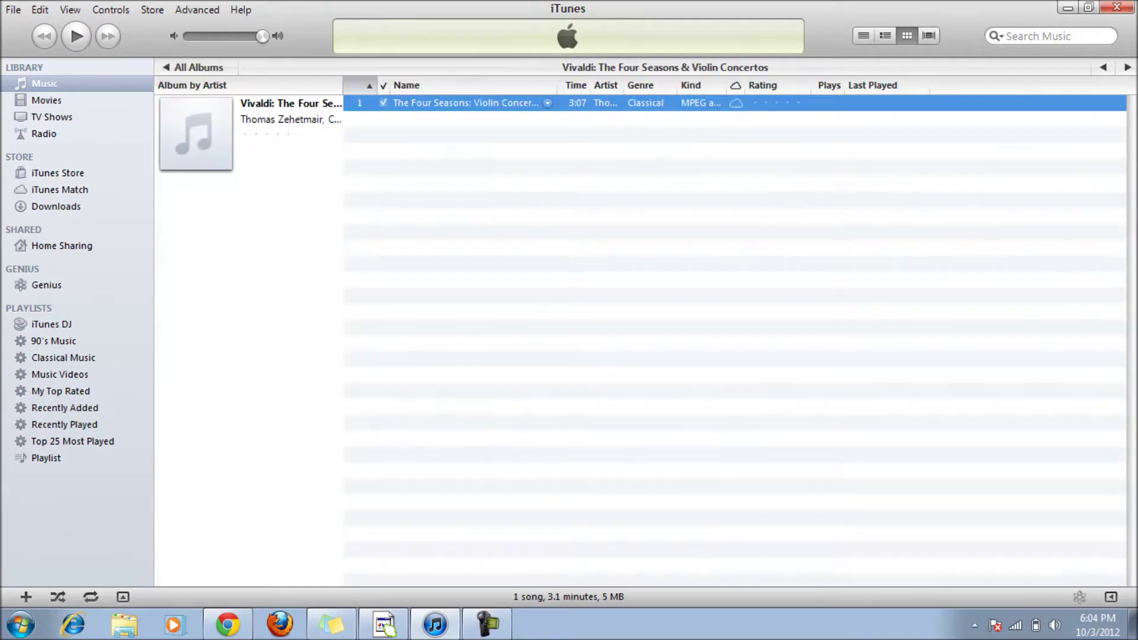
pyautogui.rightClick(442, 103)
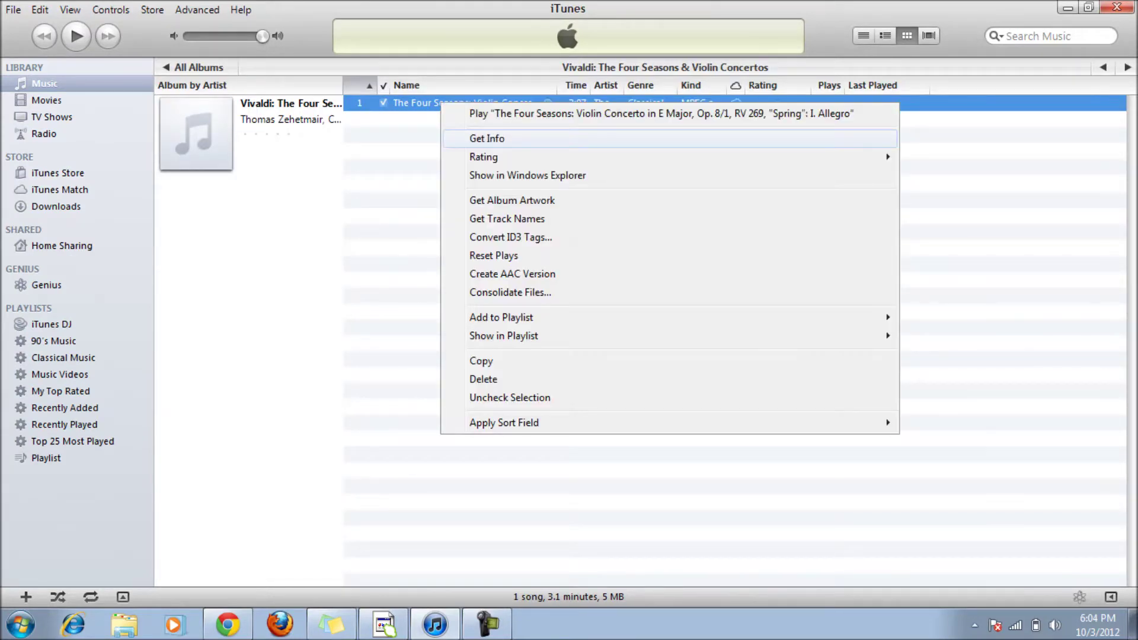
pyautogui.click(487, 138)
pyautogui.click(420, 105)
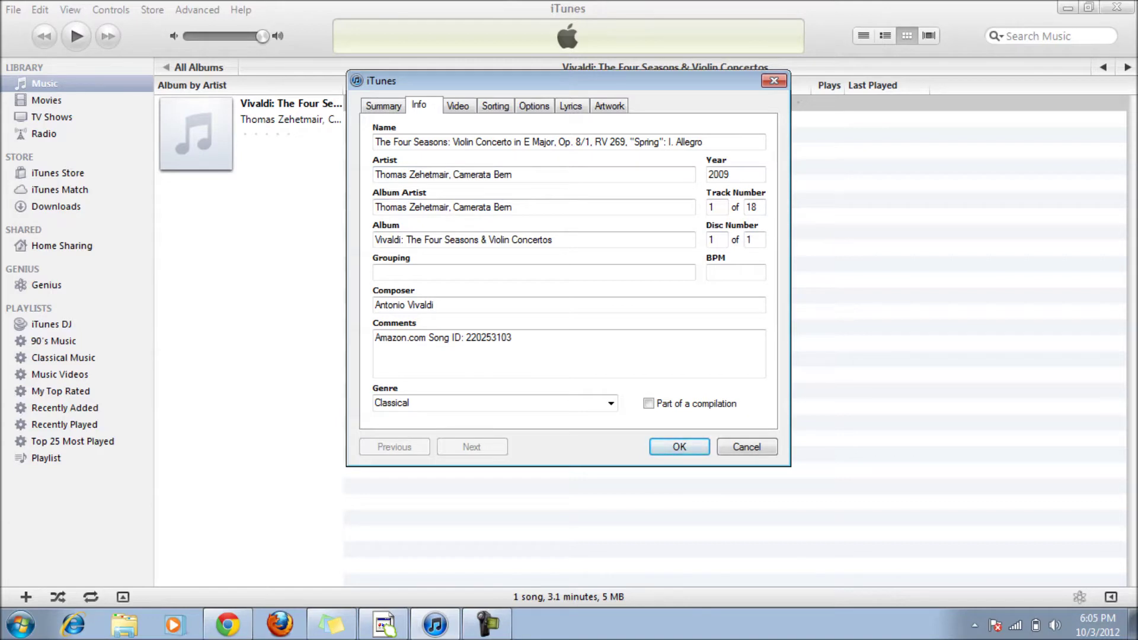
# Step: Switch to Chrome and search Google for "we are young itunes"
pyautogui.click(227, 624)
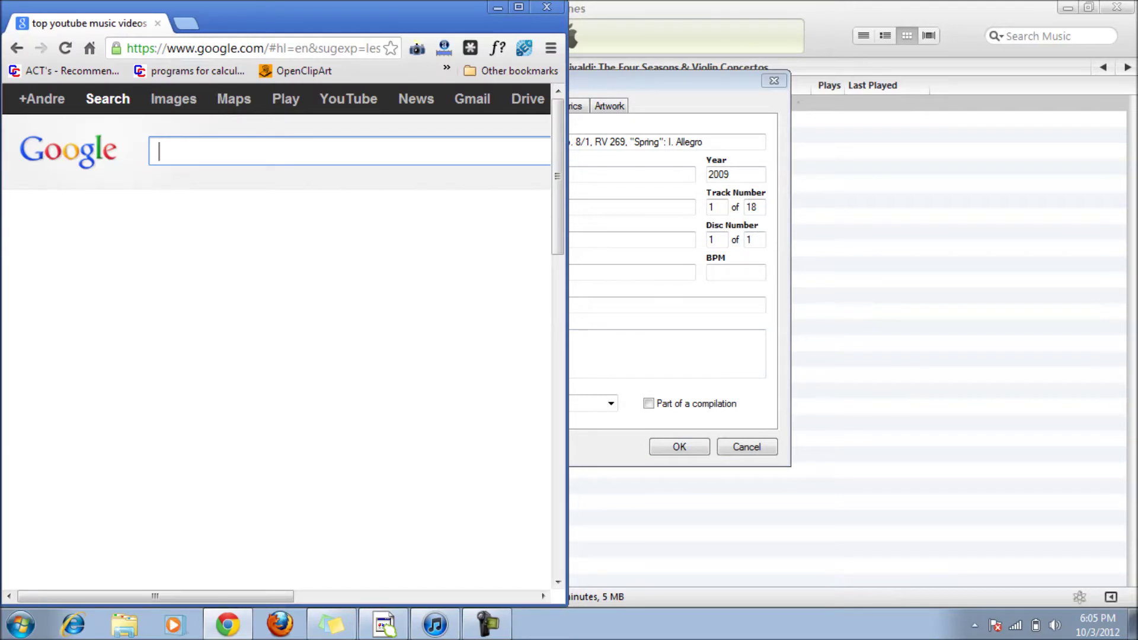
pyautogui.write('we are young')
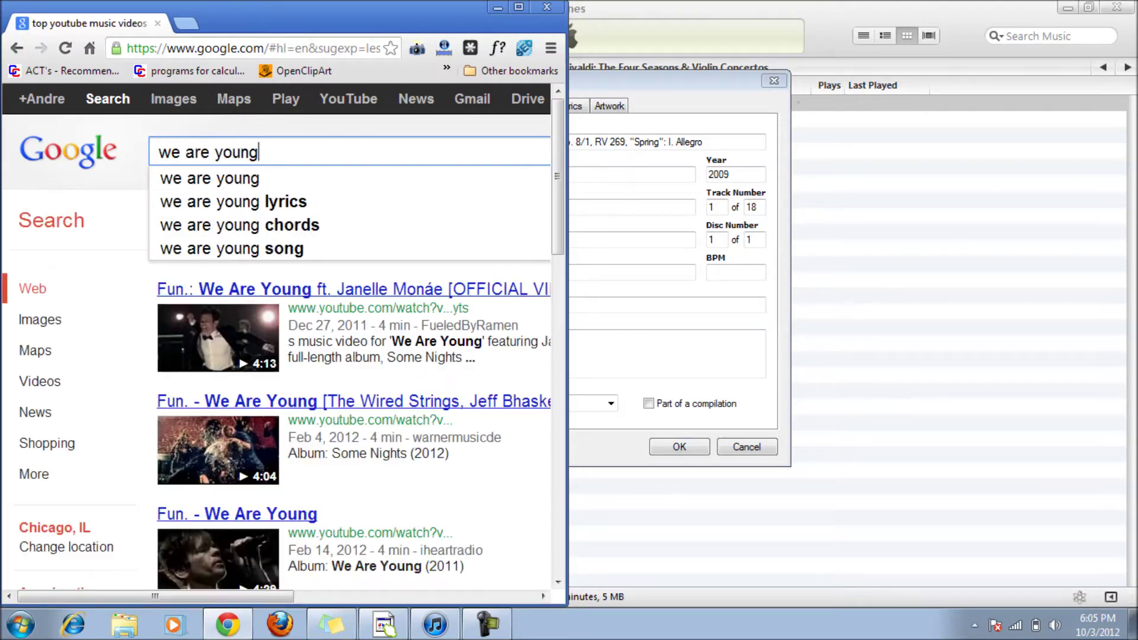
pyautogui.write(' itunes')
pyautogui.press('Return')
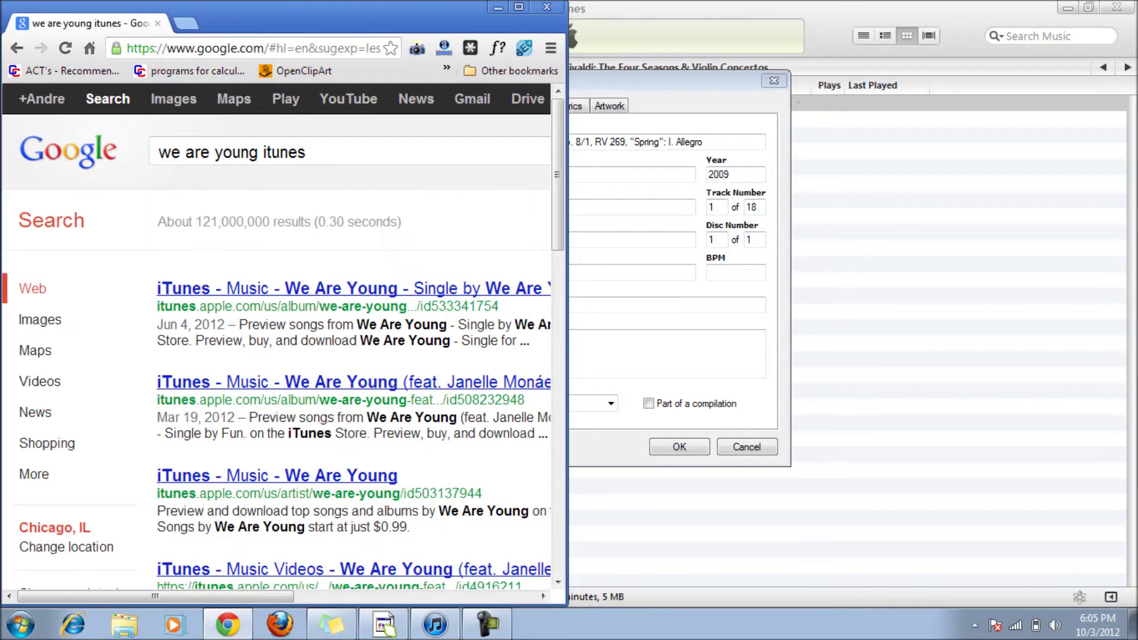
# Step: Maximize the browser and view the iTunes preview page of the first result, We Are Young - Single
pyautogui.moveTo(314, 24); pyautogui.dragTo(439, 0)
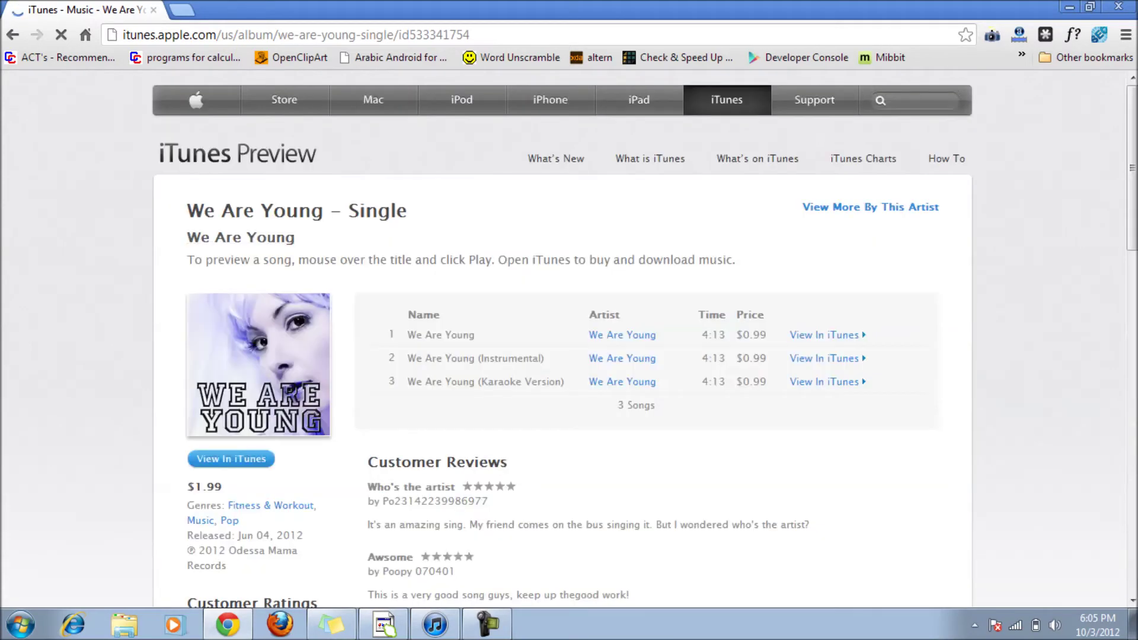
pyautogui.moveTo(387, 334)
pyautogui.scroll(-3, 662, 341)
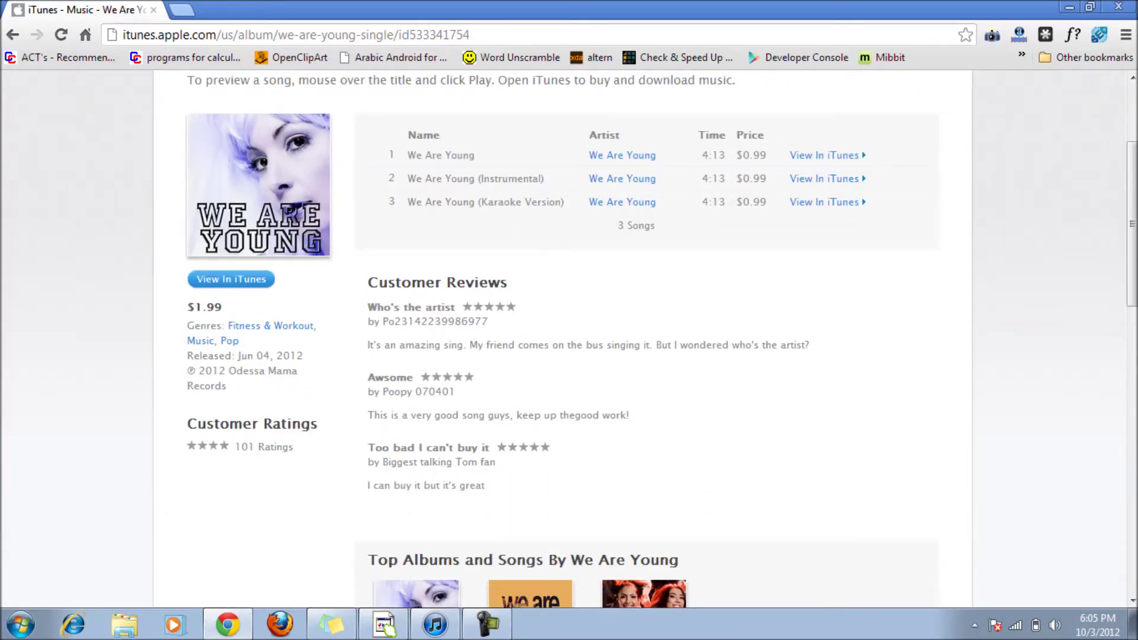
# Step: Return to the results, open the iTunes page for the Alvin Risk Remix and highlight the words We Are Young in the track name
pyautogui.hotkey('alt', 'Left')
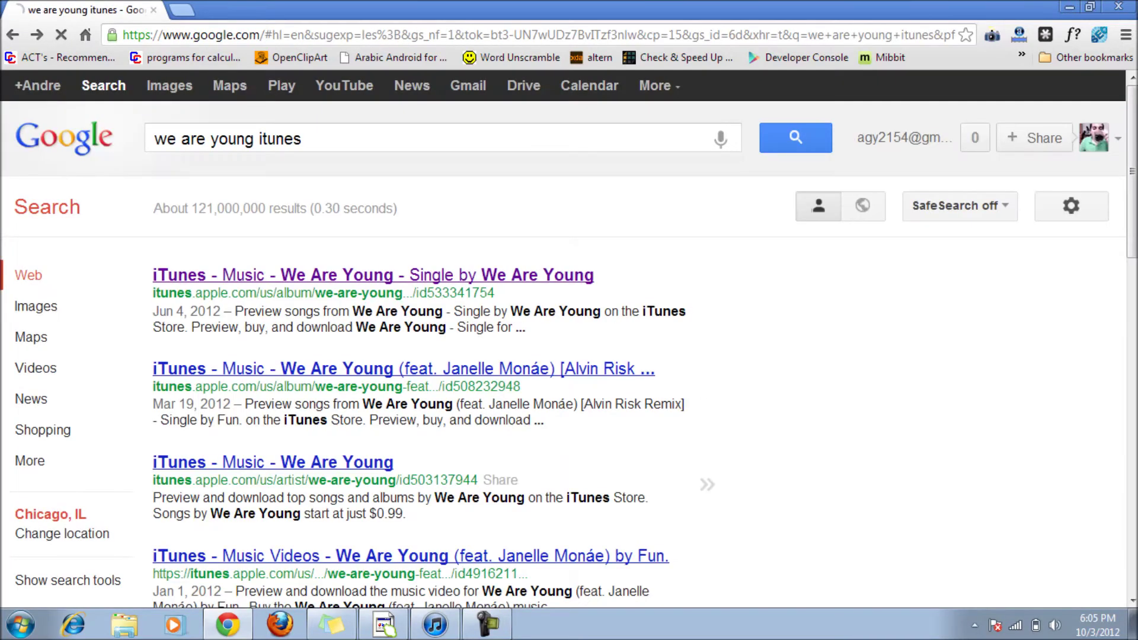
pyautogui.click(533, 368)
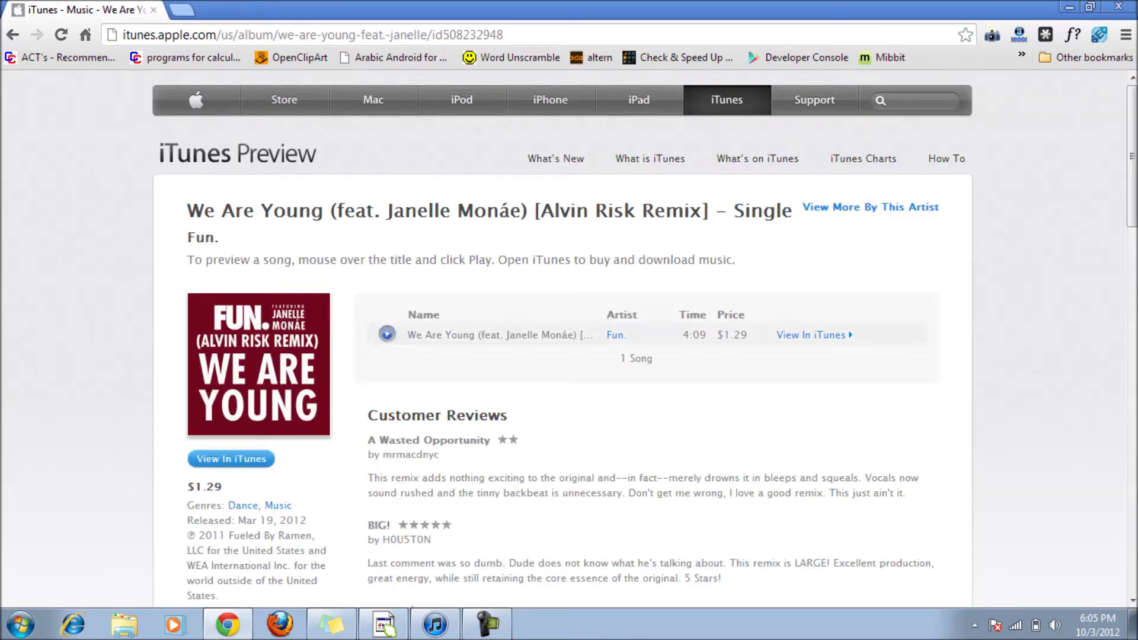
pyautogui.scroll(-2, 387, 333)
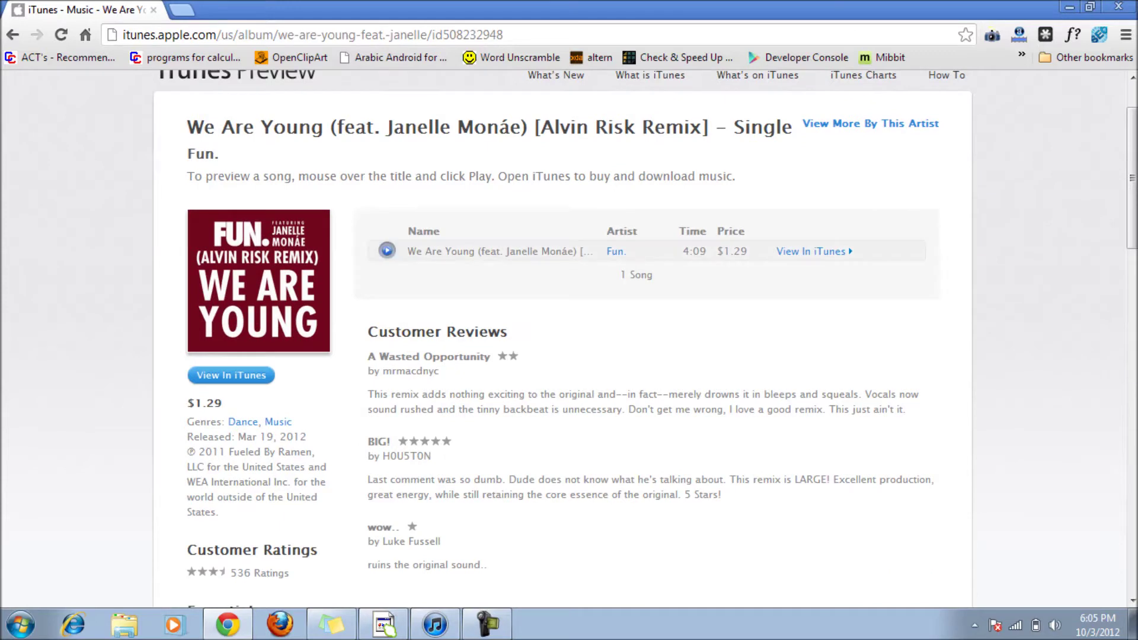
pyautogui.moveTo(407, 251); pyautogui.dragTo(474, 252)
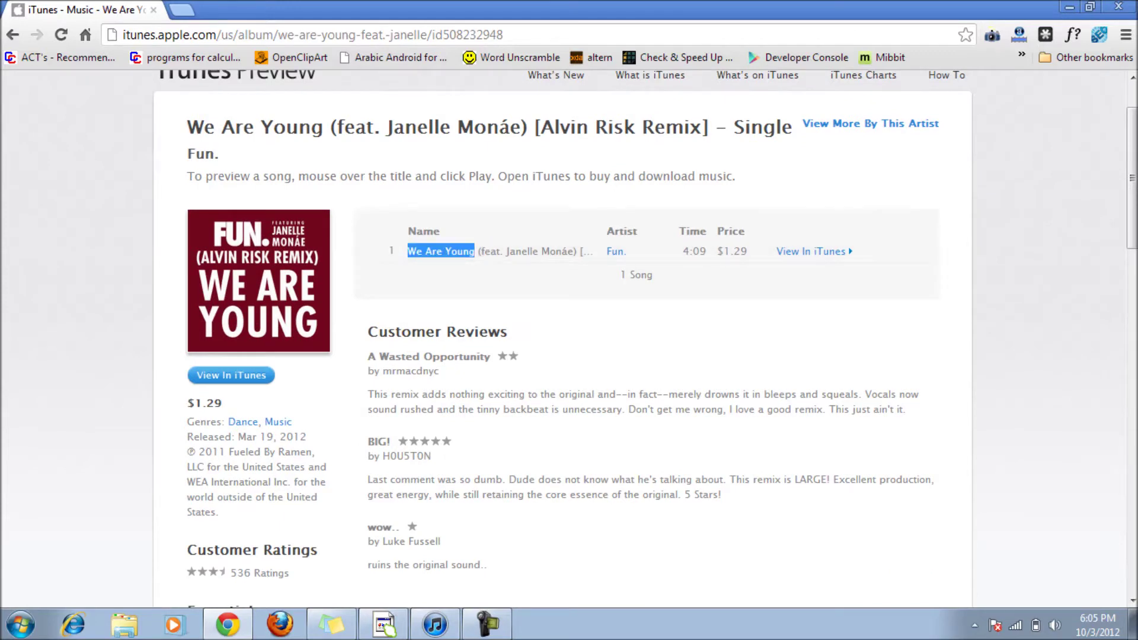
# Step: Switch back to iTunes, cancel the Vivaldi track's info dialog and return to all albums
pyautogui.click(383, 624)
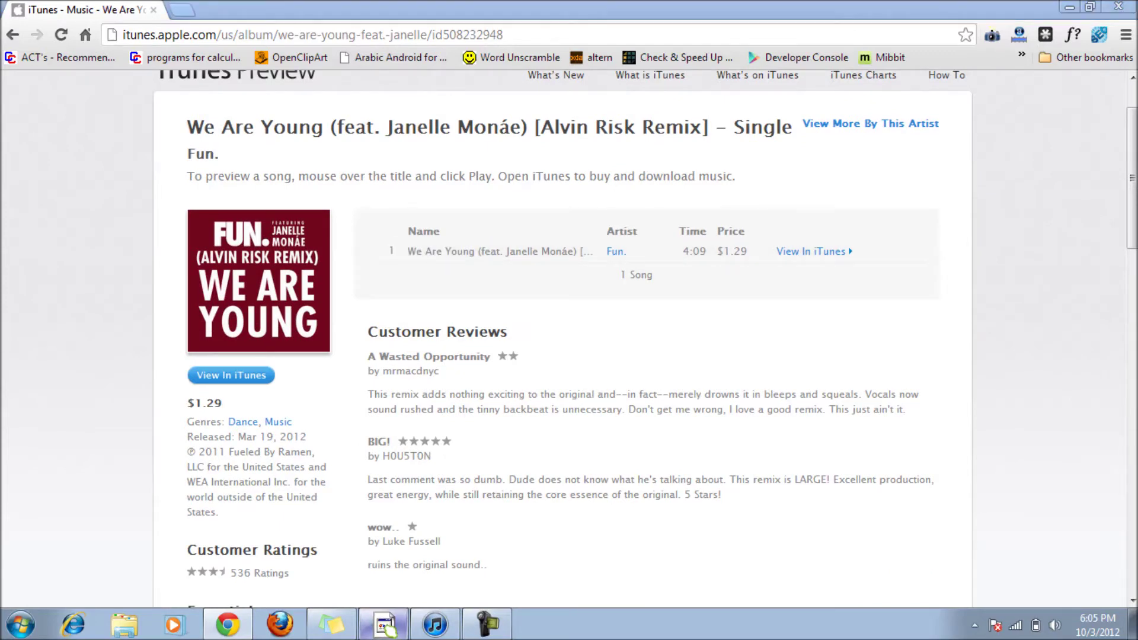
pyautogui.click(384, 624)
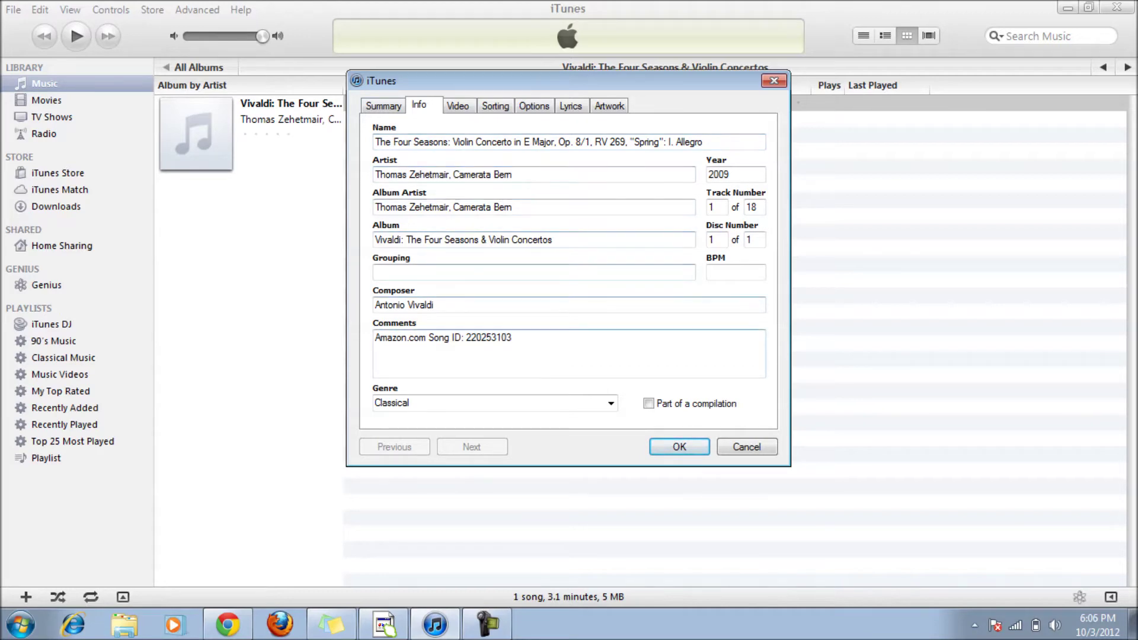
pyautogui.click(746, 447)
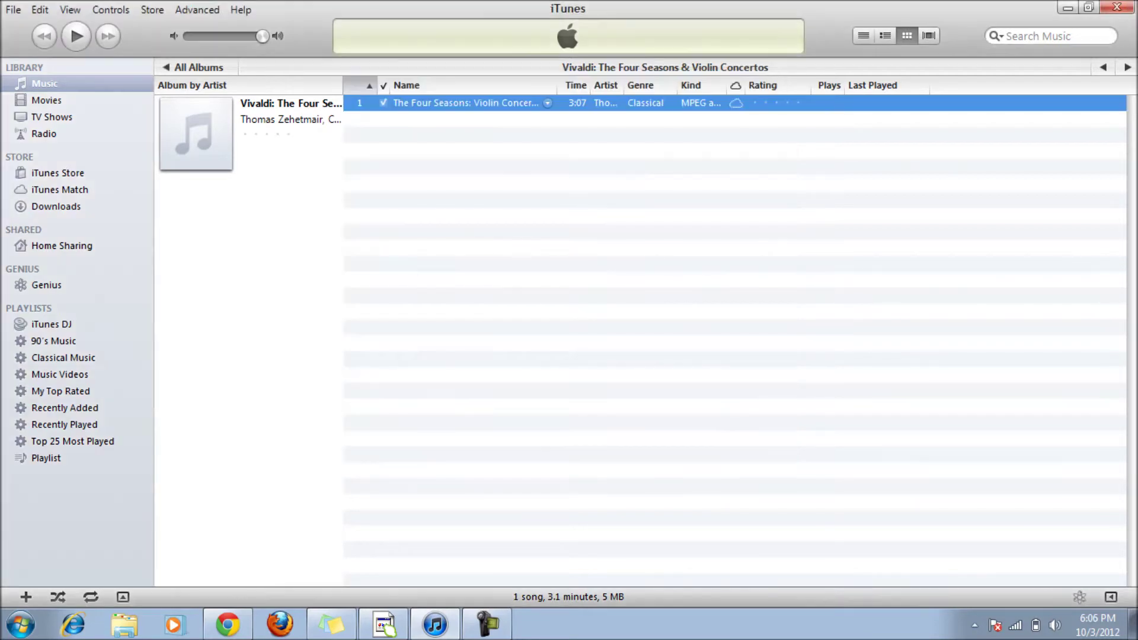
pyautogui.click(192, 67)
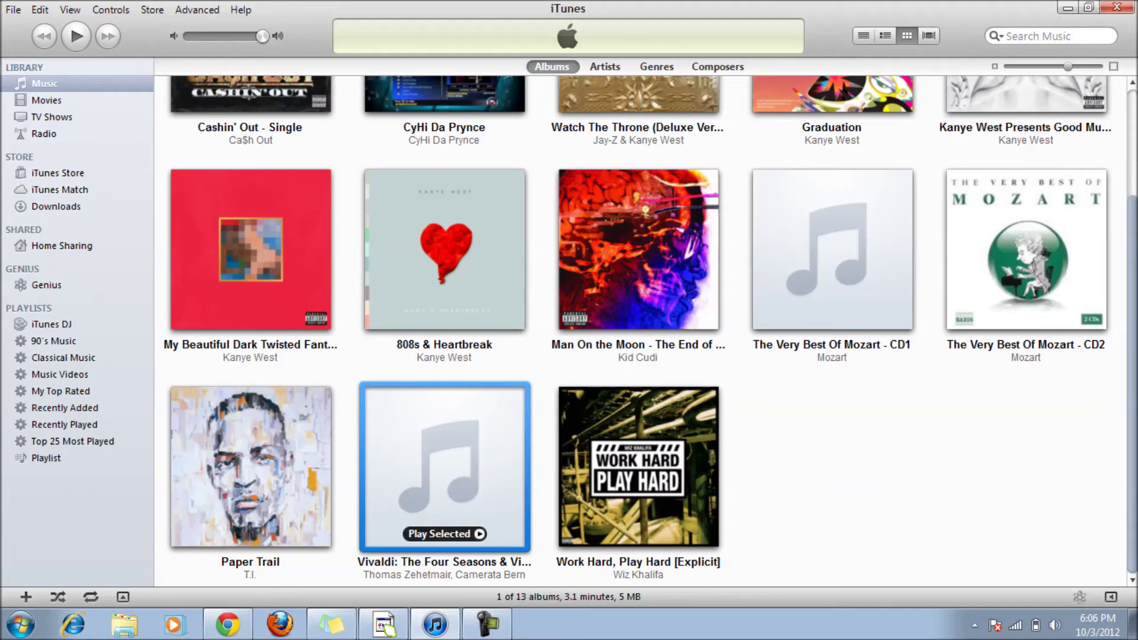
# Step: Get the album artwork for the Vivaldi: The Four Seasons album and approve the request
pyautogui.rightClick(400, 408)
pyautogui.click(408, 212)
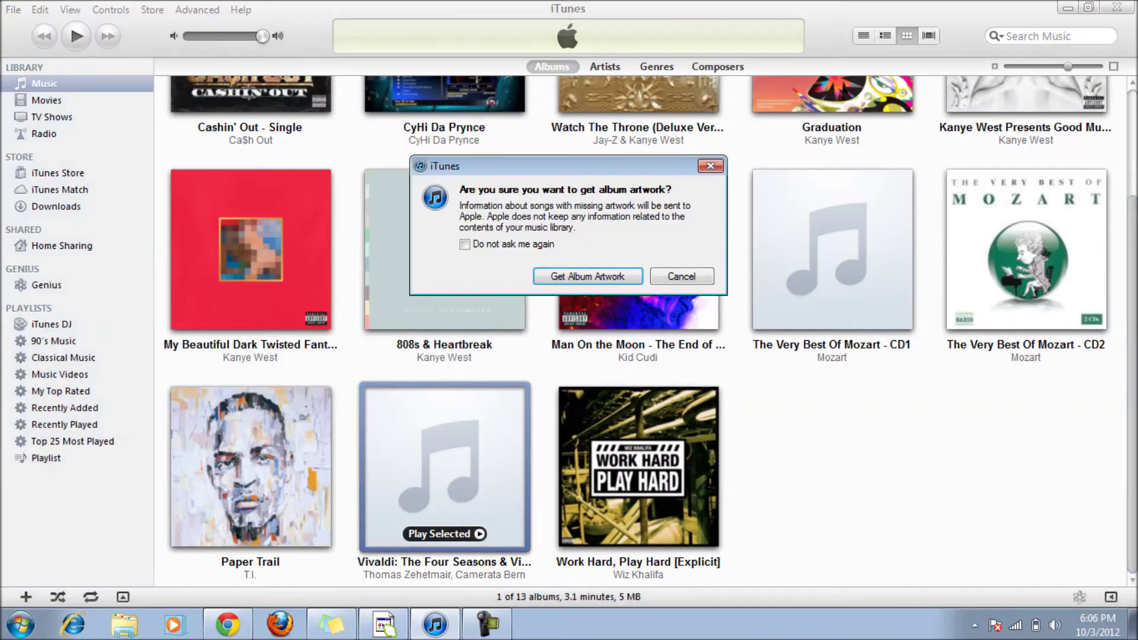
pyautogui.click(588, 277)
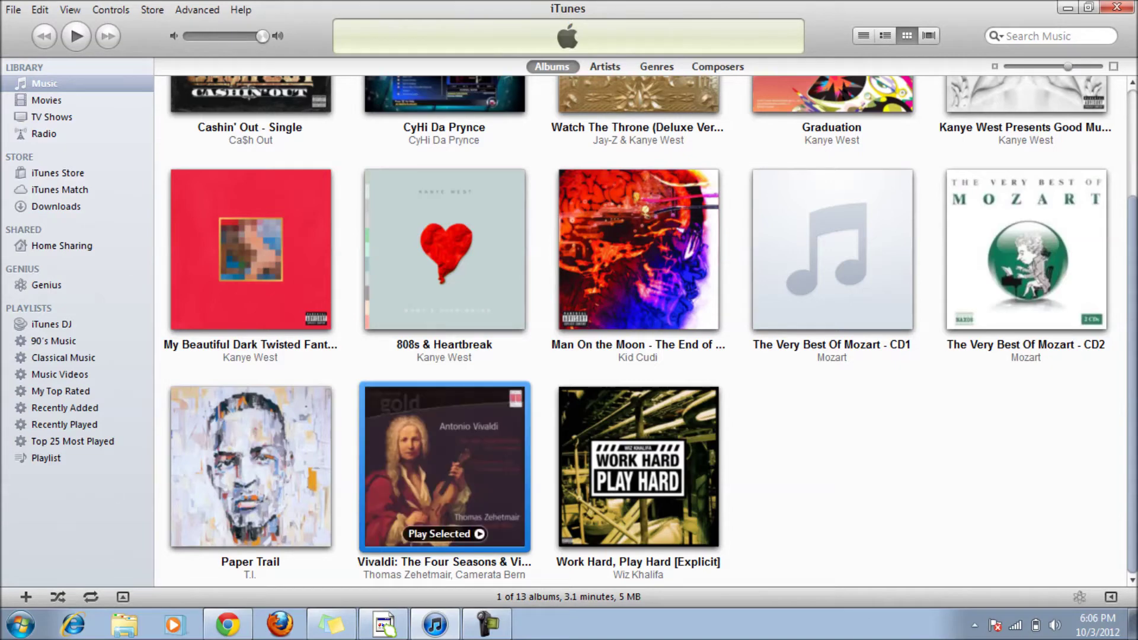
# Step: Enlarge the album covers in the library grid and bring the Vivaldi album into view
pyautogui.scroll(3, 444, 445)
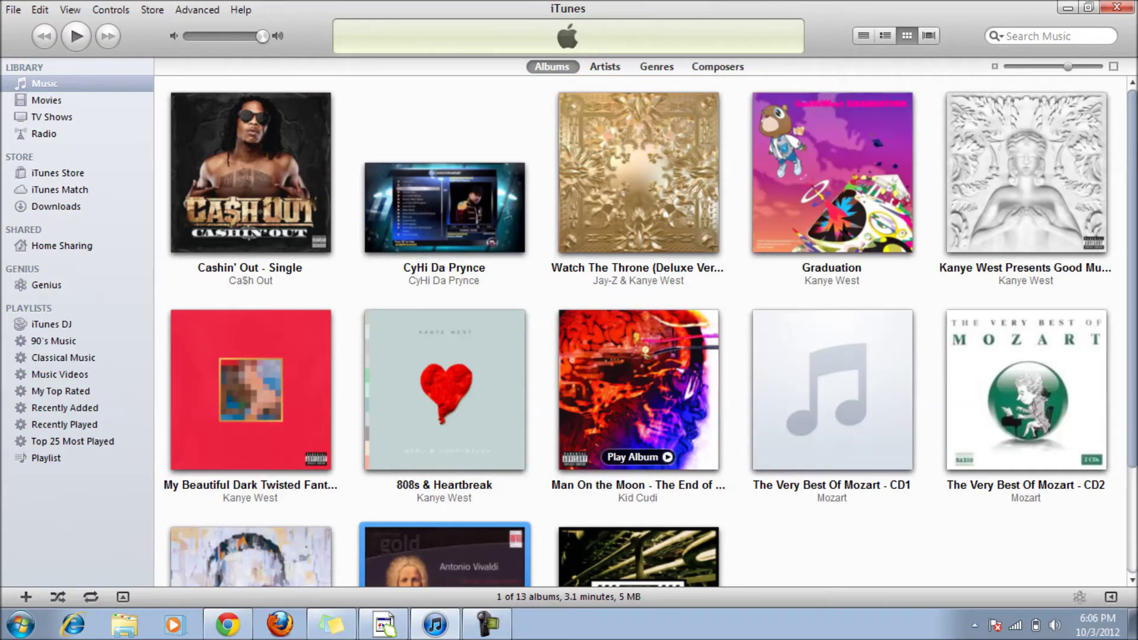
pyautogui.scroll(-3, 638, 379)
pyautogui.moveTo(1068, 66); pyautogui.dragTo(1084, 66)
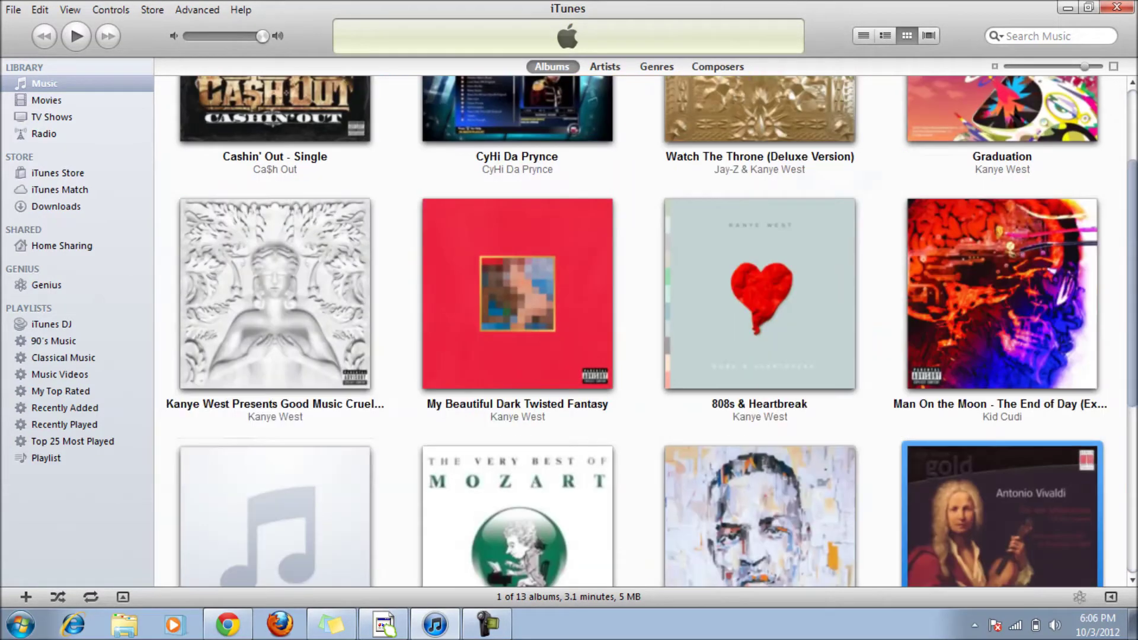
pyautogui.scroll(-3, 1002, 237)
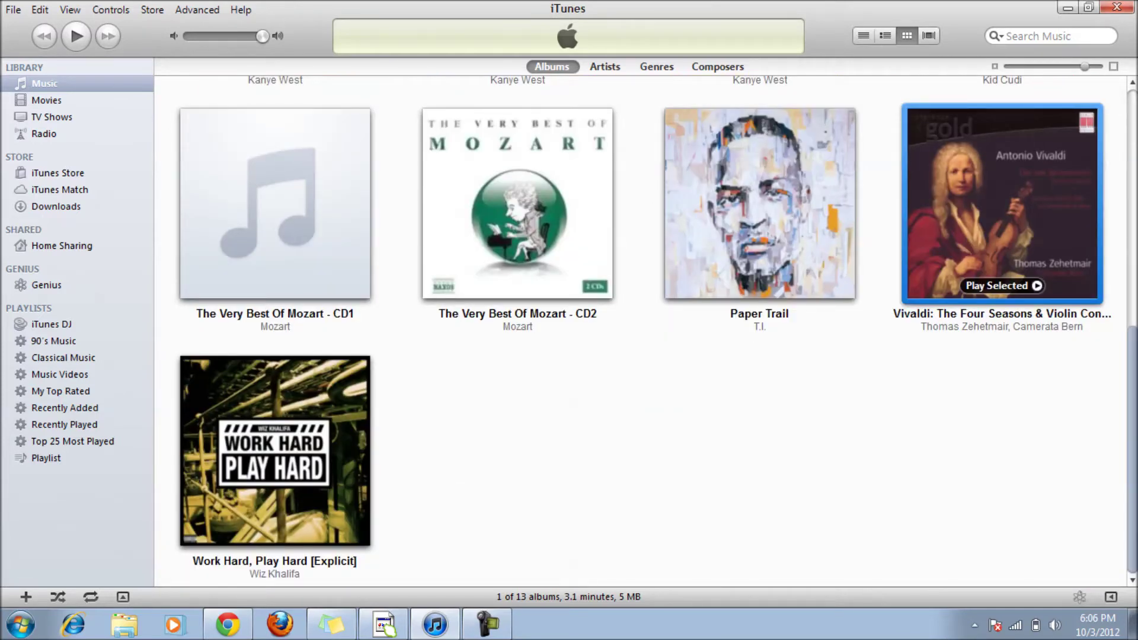
# Step: Review the Vivaldi album's info fields and close the dialog with its values accepted
pyautogui.rightClick(947, 196)
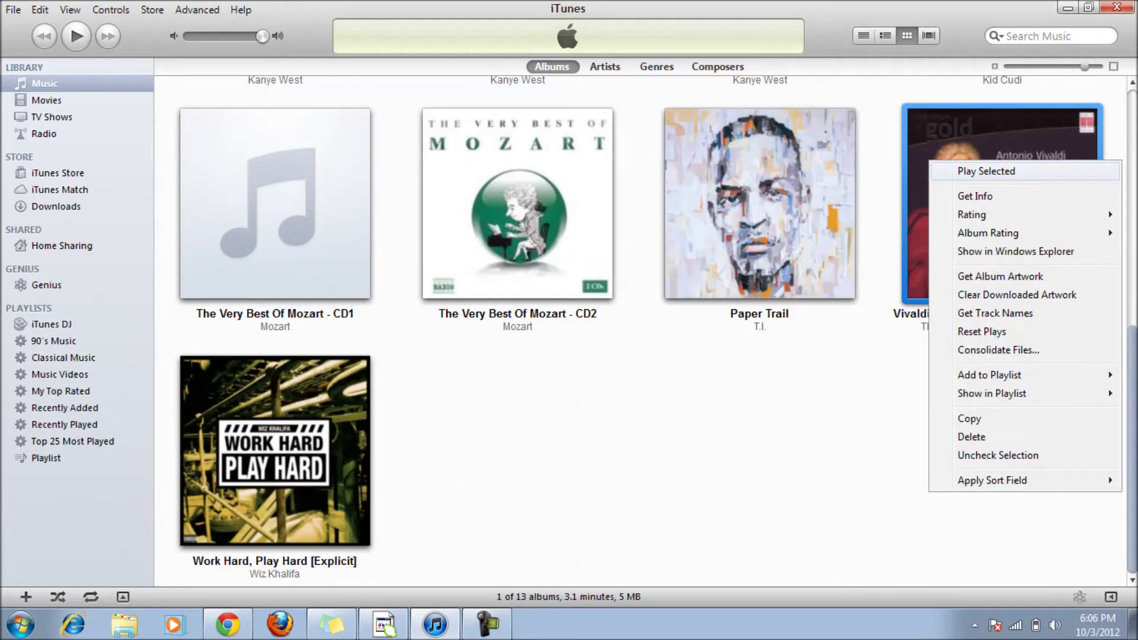
pyautogui.click(993, 232)
pyautogui.click(703, 142)
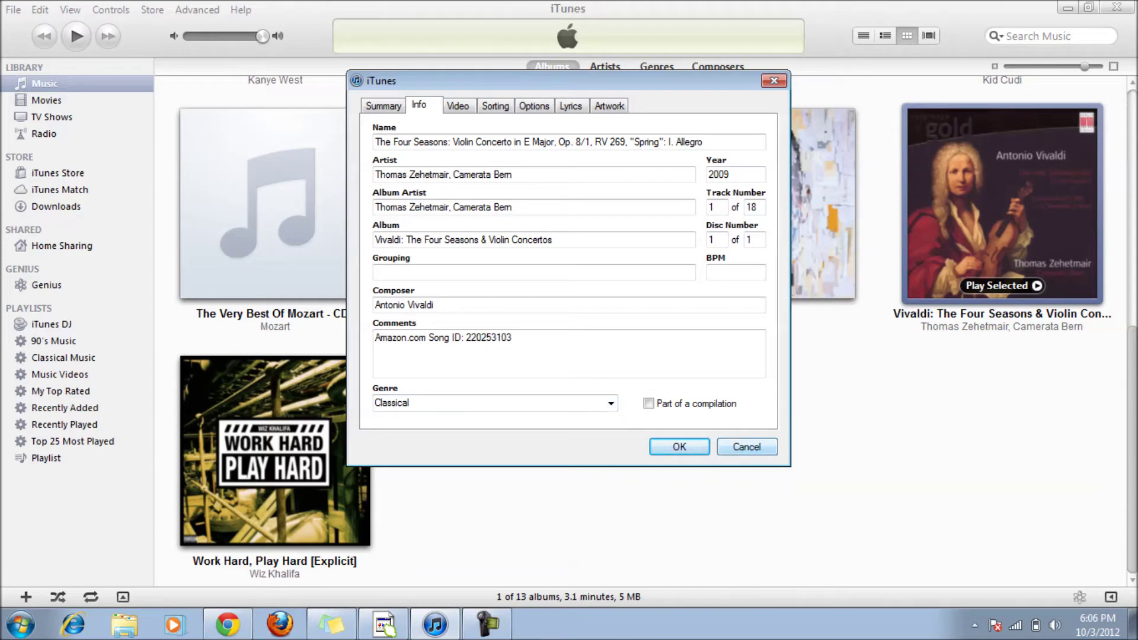
pyautogui.click(680, 446)
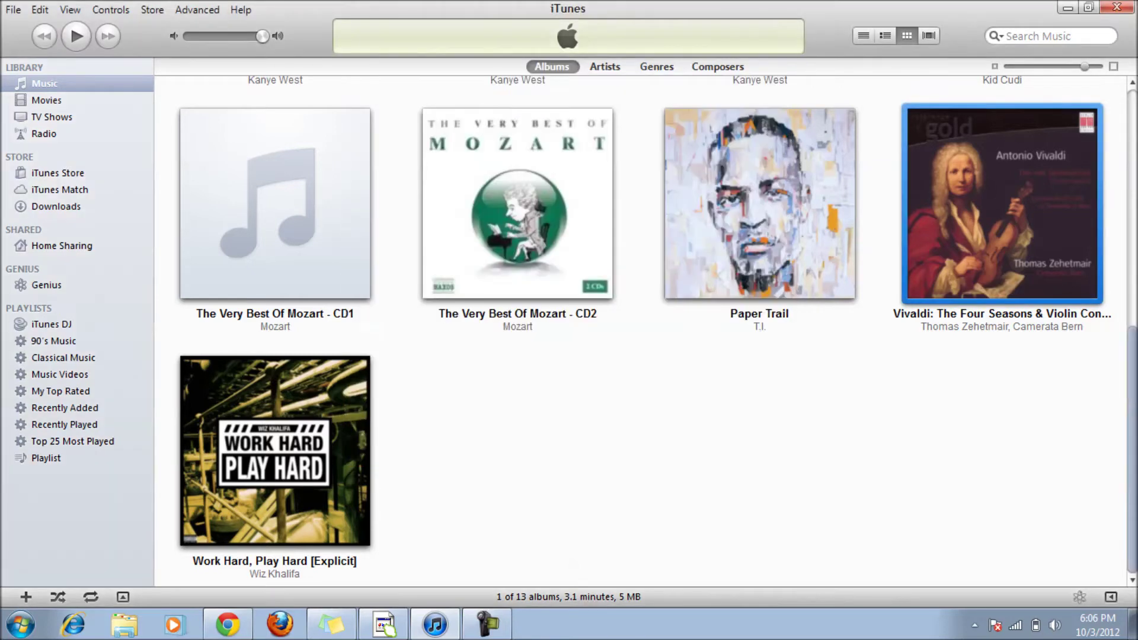
# Step: Request the album artwork for the Vivaldi album once more and approve the request
pyautogui.rightClick(1002, 196)
pyautogui.click(1018, 312)
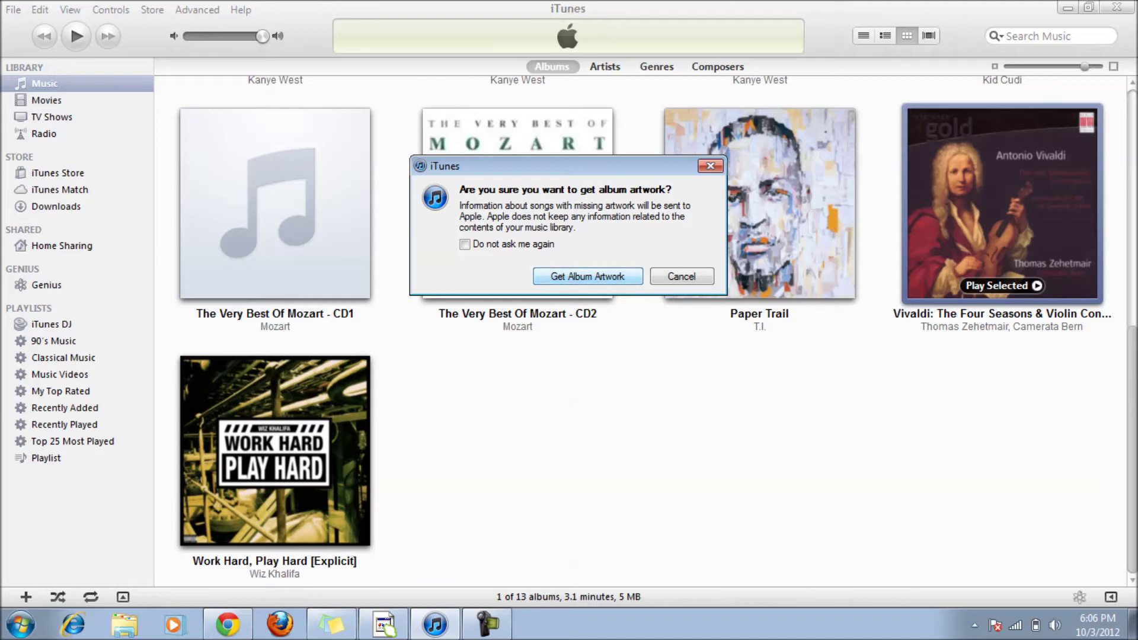
pyautogui.click(569, 277)
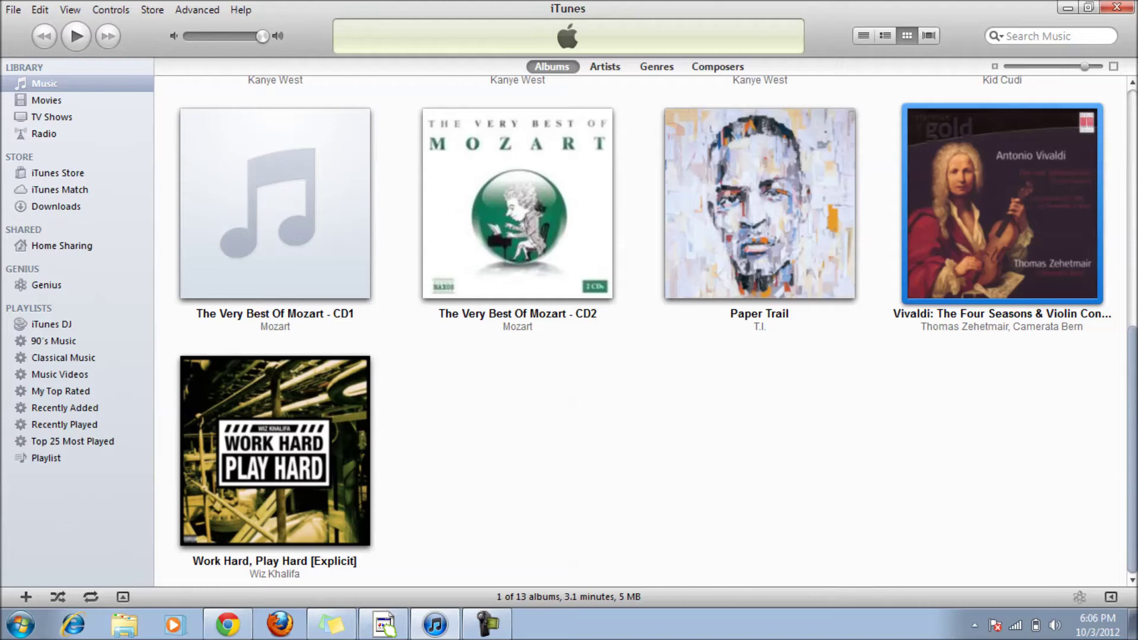
pyautogui.moveTo(570, 276)
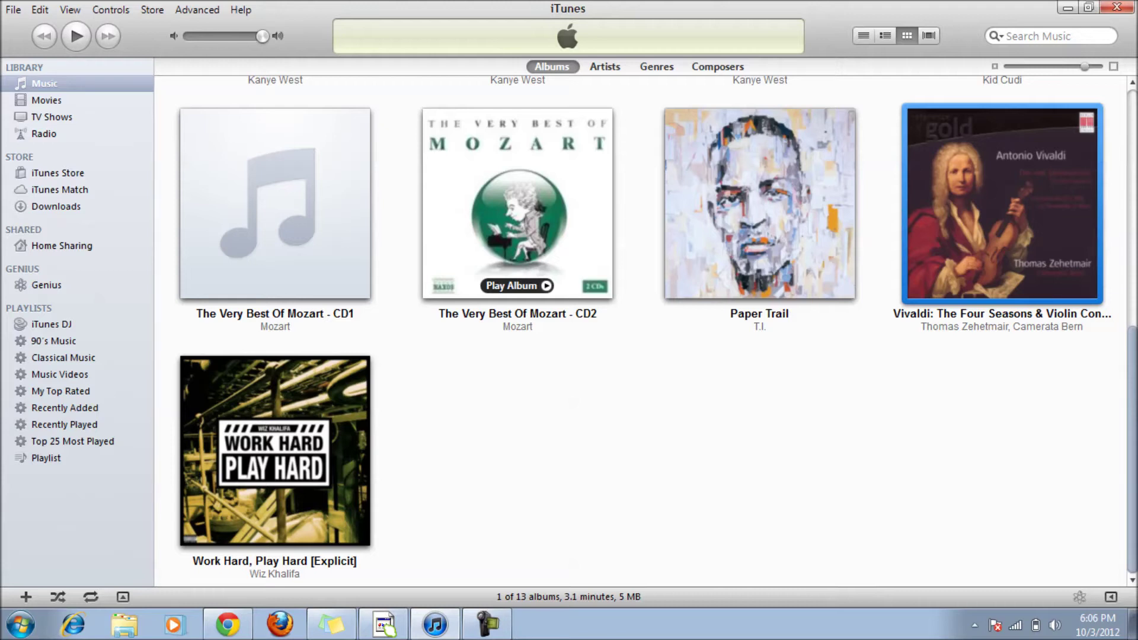
# Step: Open the Vivaldi album again and display the info of The Four Seasons track
pyautogui.doubleClick(1002, 203)
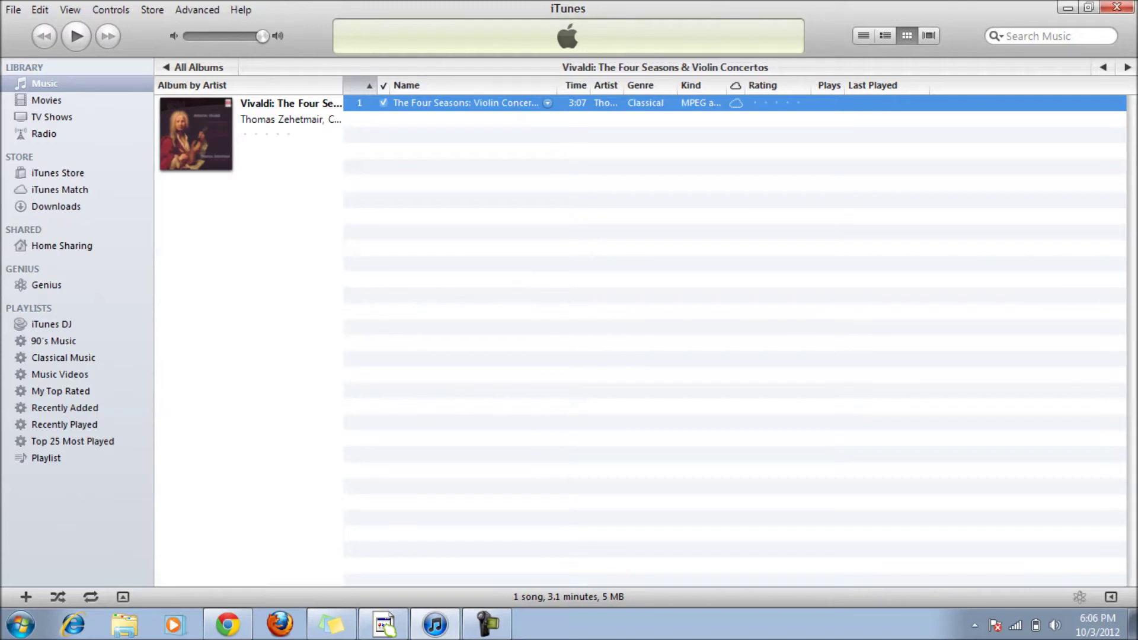
pyautogui.rightClick(447, 88)
pyautogui.rightClick(437, 101)
pyautogui.click(481, 137)
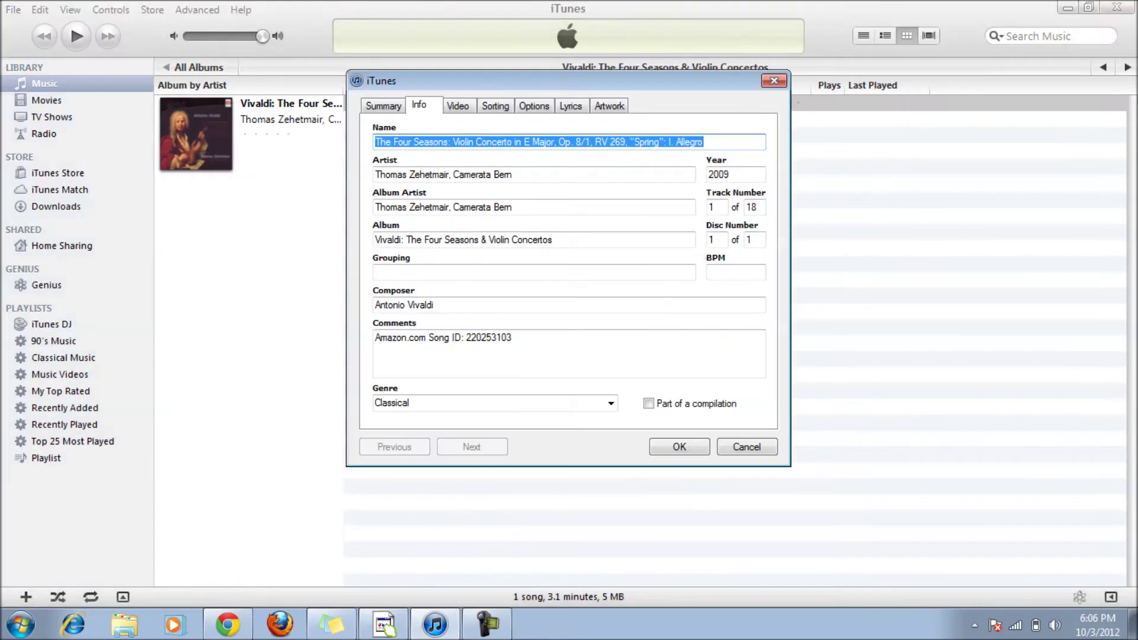
# Step: Cancel the track's info dialog and return to the grid of all albums
pyautogui.moveTo(554, 240); pyautogui.dragTo(391, 240)
pyautogui.click(746, 447)
pyautogui.click(198, 67)
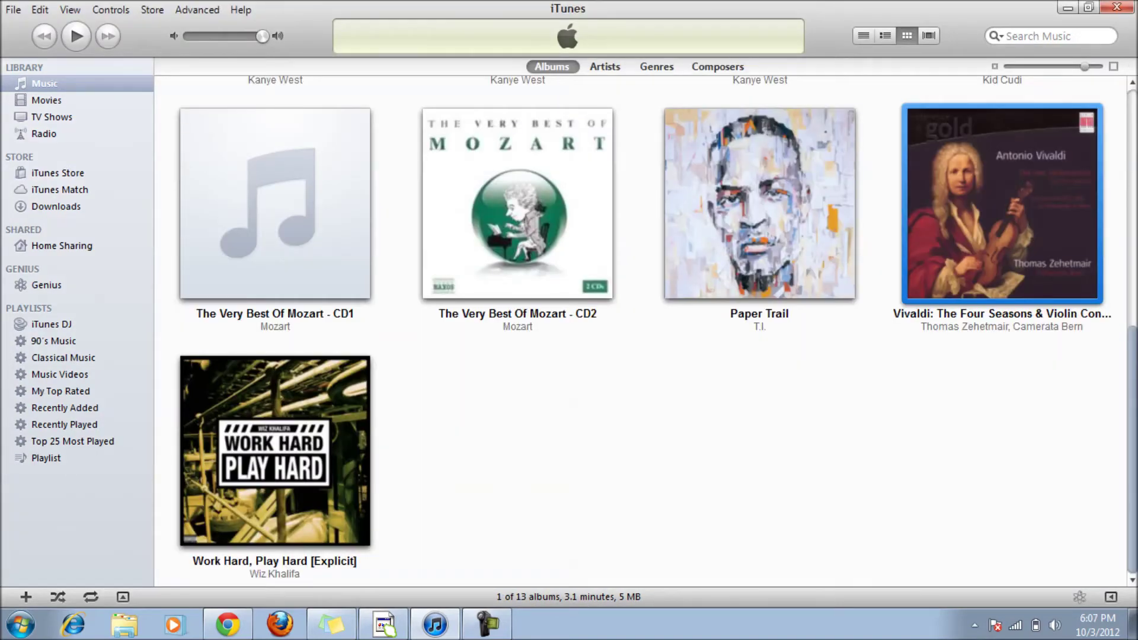
# Step: Switch to Chrome and go to google.com
pyautogui.click(227, 624)
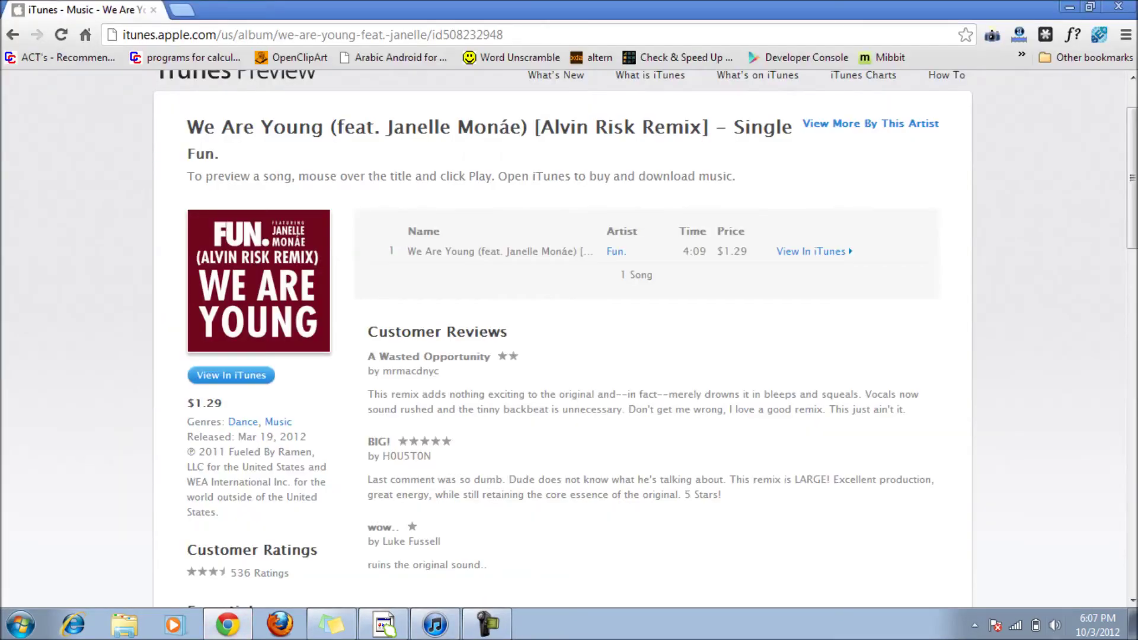
pyautogui.hotkey('ctrl', 'l')
pyautogui.write('google.com')
pyautogui.press('Return')
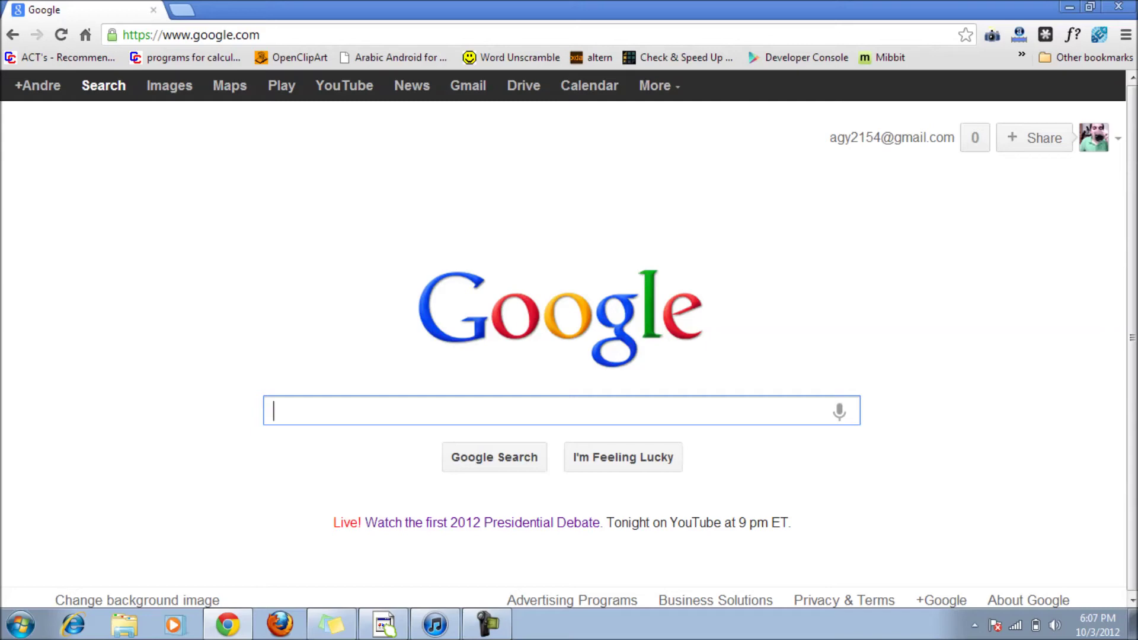
# Step: Search Google for "vivaldi four seasons album artwork"
pyautogui.write('vvi')
pyautogui.press('BackSpace')
pyautogui.press('BackSpace')
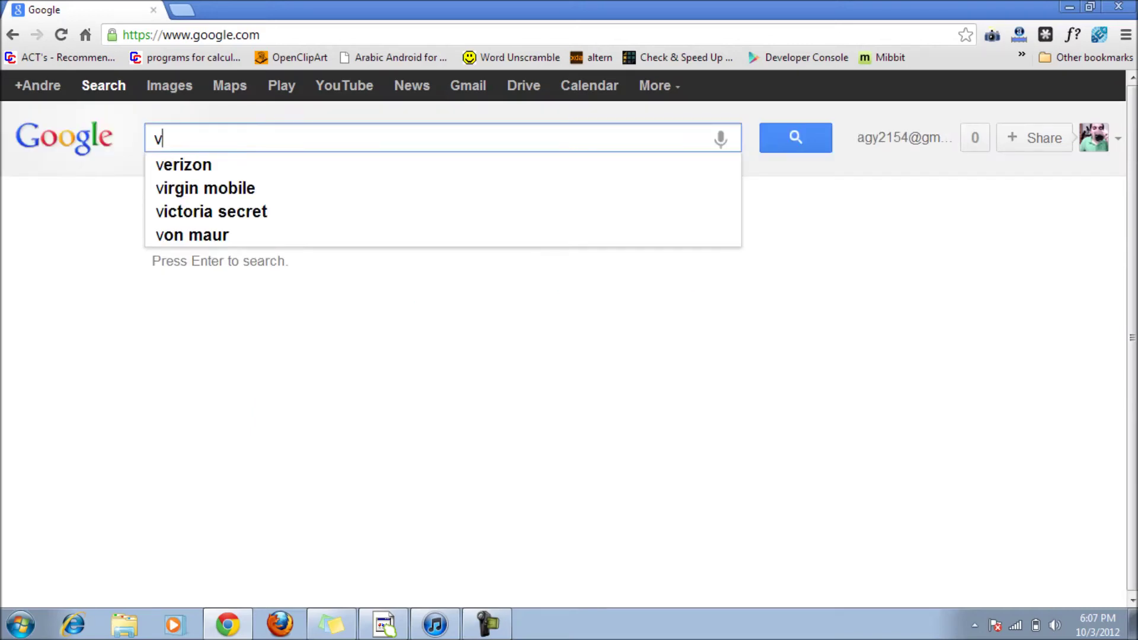
pyautogui.write('ivald')
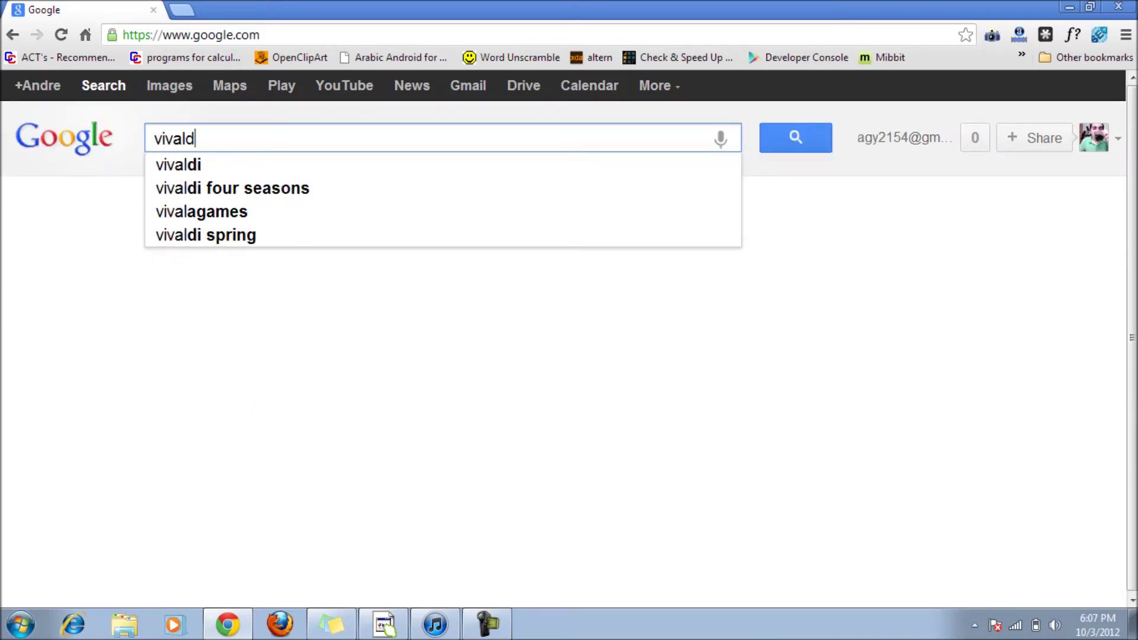
pyautogui.write('i four sear')
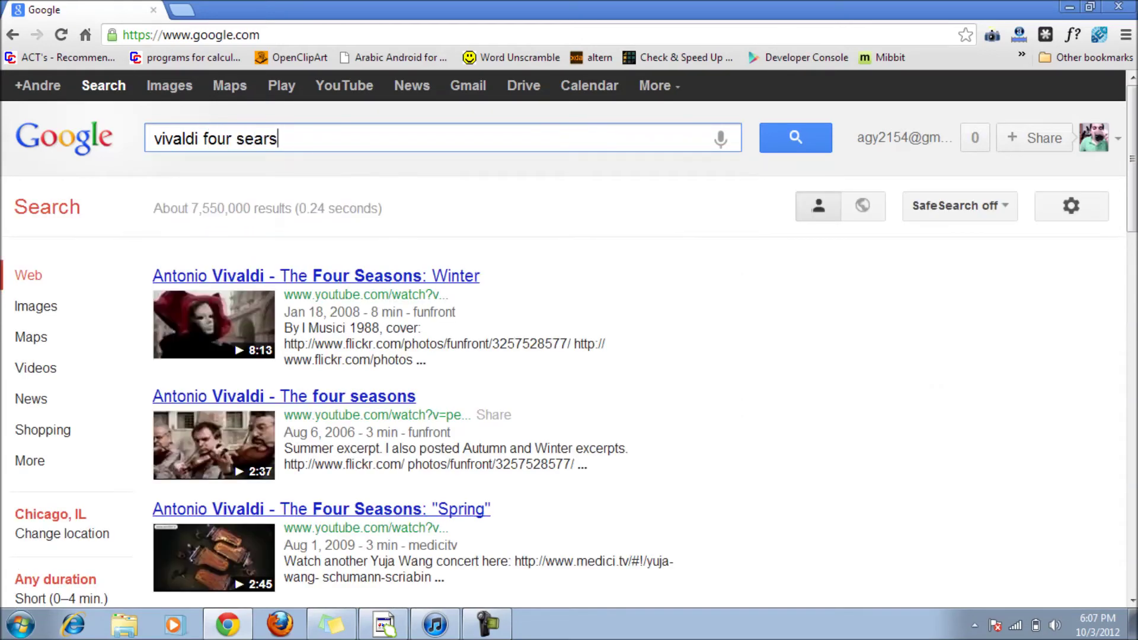
pyautogui.press('BackSpace')
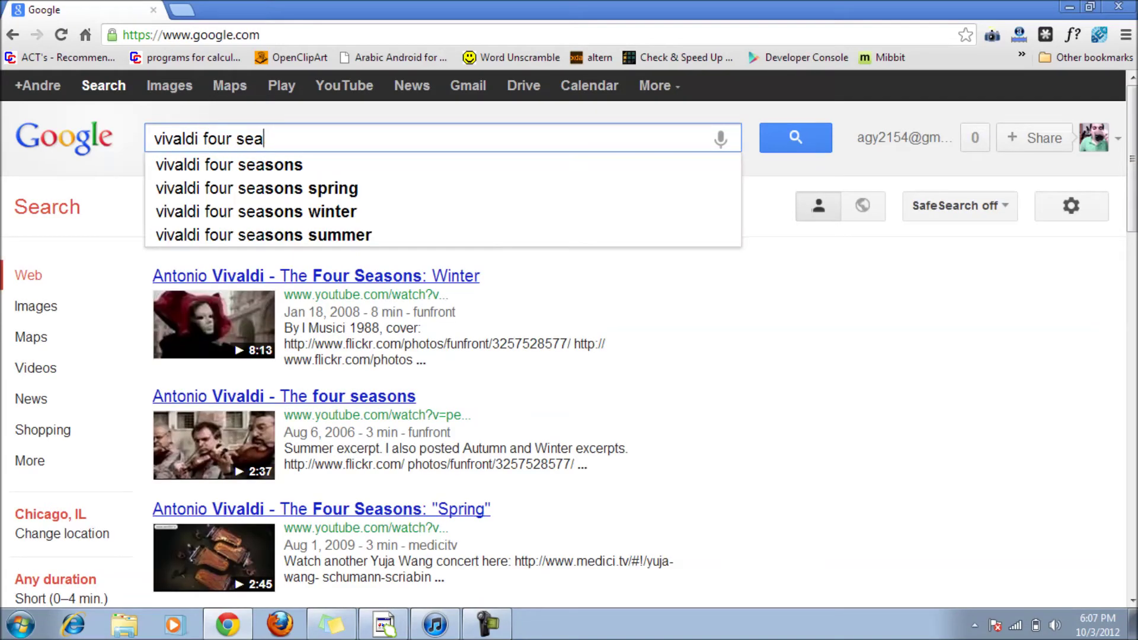
pyautogui.press('Down')
pyautogui.write('al')
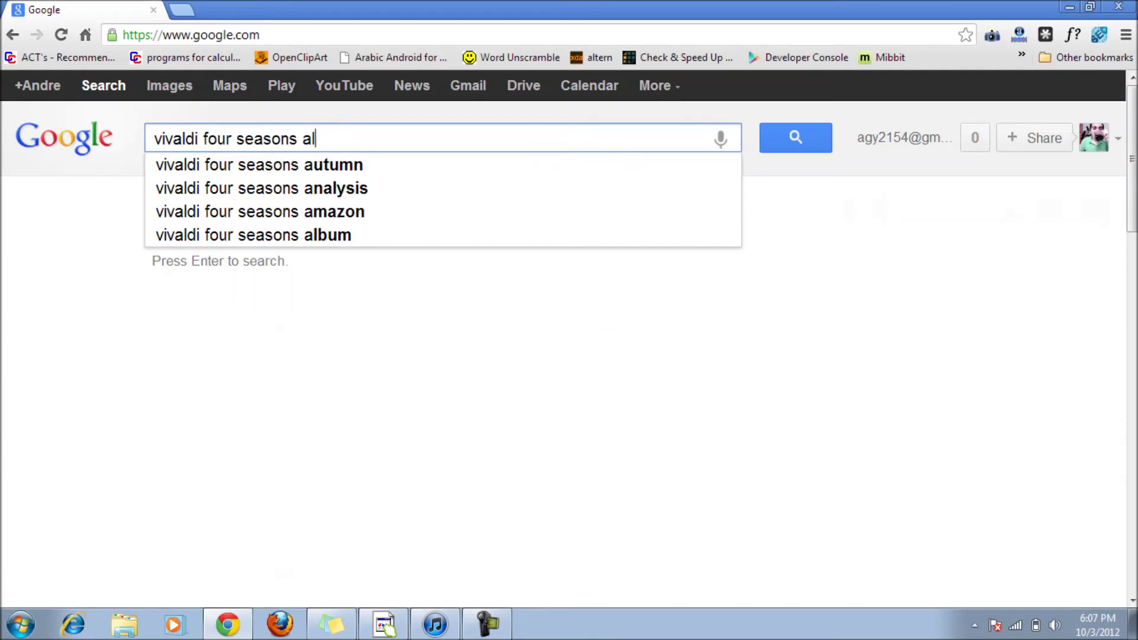
pyautogui.write('bum artwork')
pyautogui.press('Return')
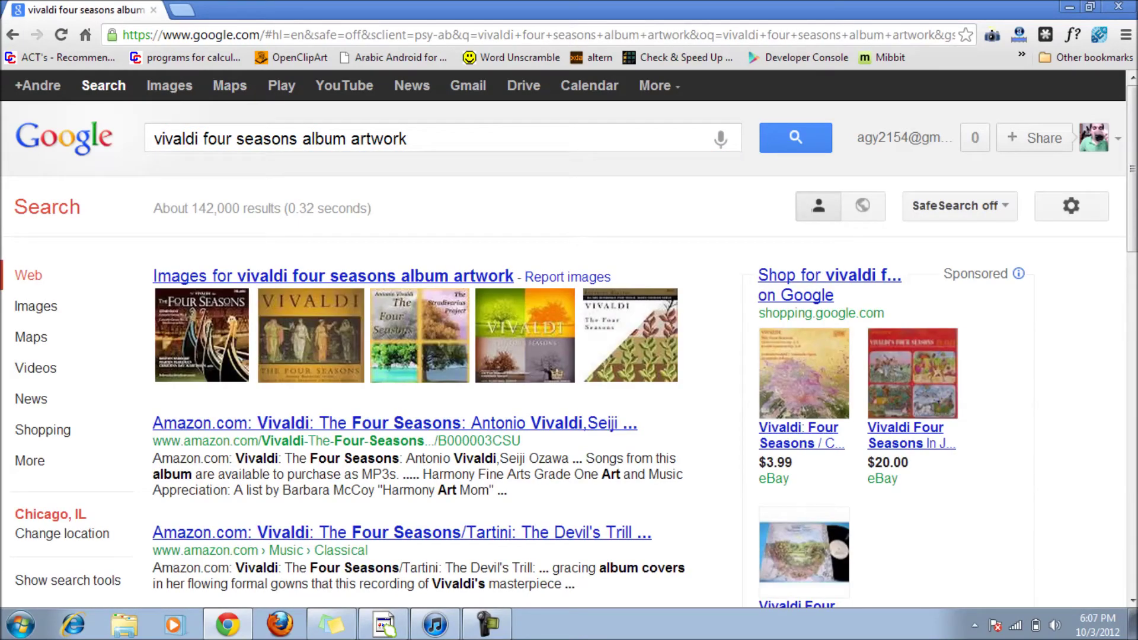
# Step: Browse the image results for the query and open the full-size Telarc cover of Vivaldi's The Four Seasons
pyautogui.click(332, 276)
pyautogui.scroll(-3, 569, 338)
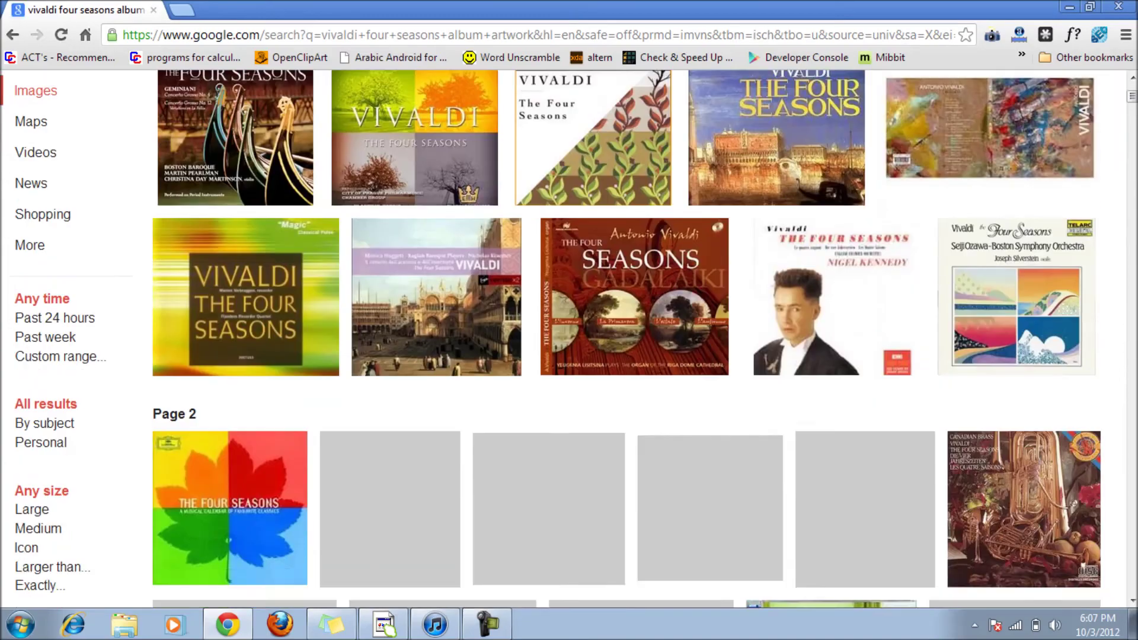
pyautogui.scroll(3, 569, 338)
pyautogui.scroll(-20, 570, 338)
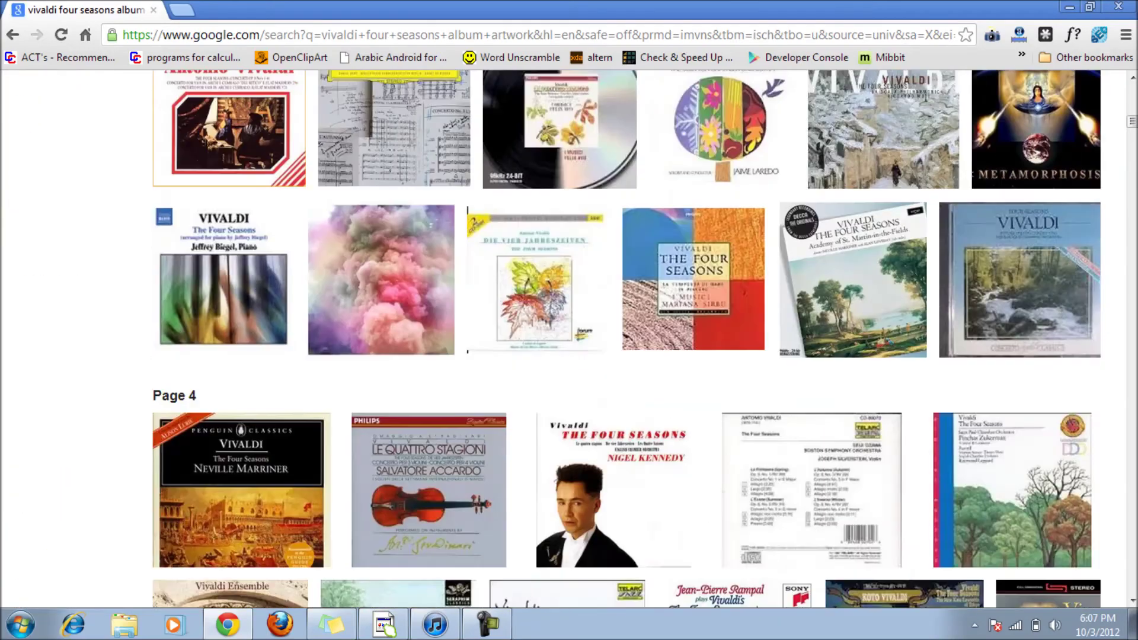
pyautogui.scroll(15, 569, 338)
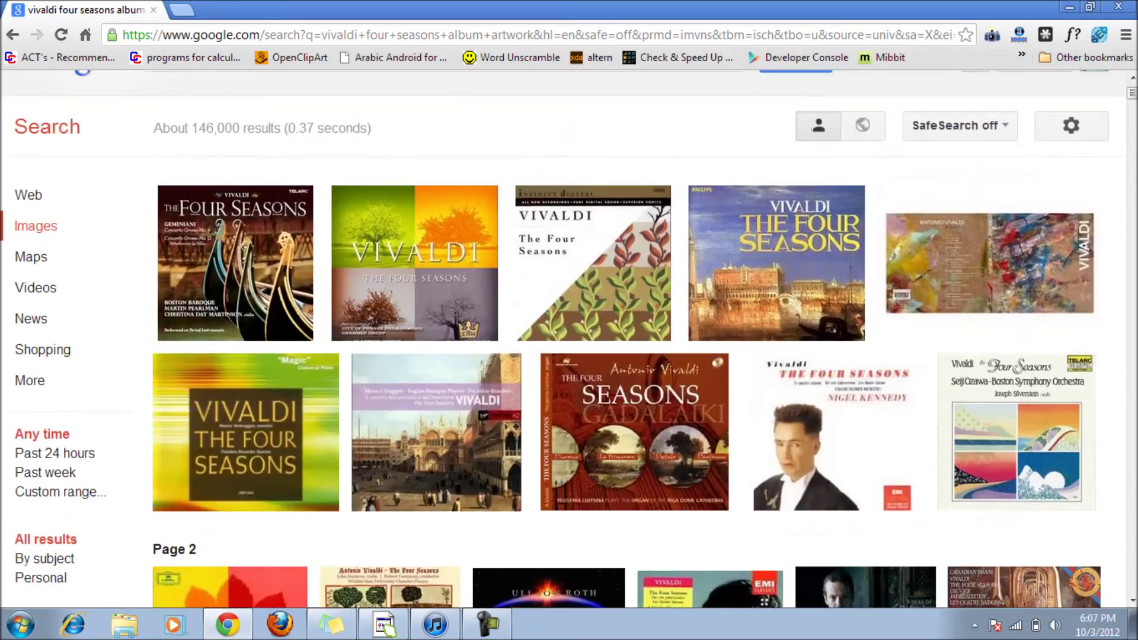
pyautogui.scroll(1, 569, 338)
pyautogui.click(235, 344)
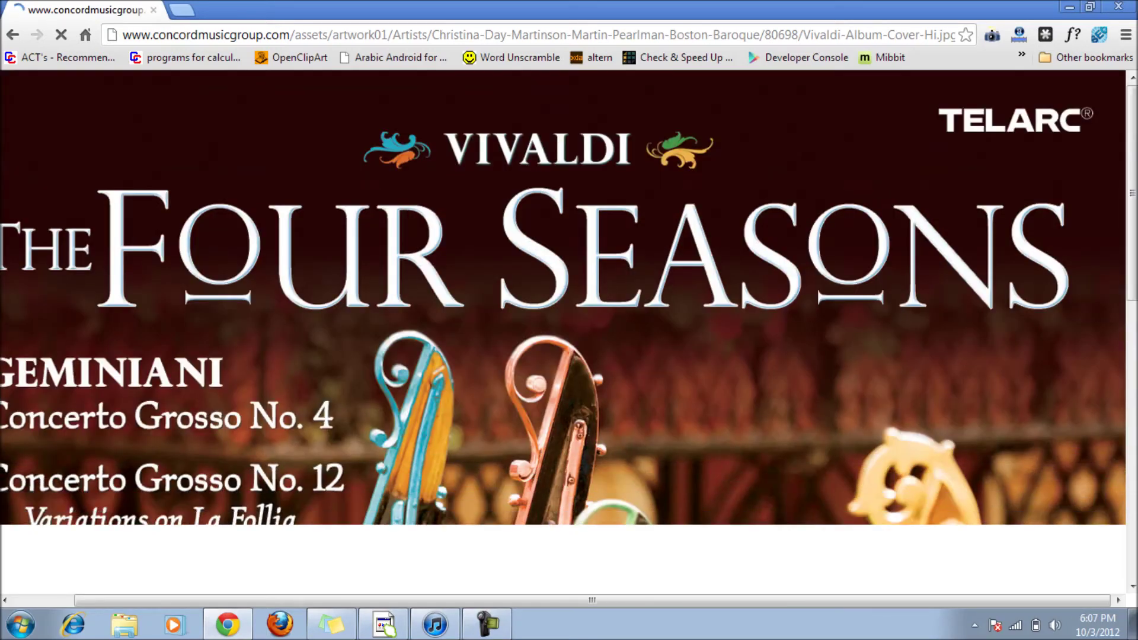
# Step: Save the full-size cover to the Downloads folder as the JPEG image Vivaldi-Album-Cover-Hi
pyautogui.rightClick(298, 145)
pyautogui.click(364, 157)
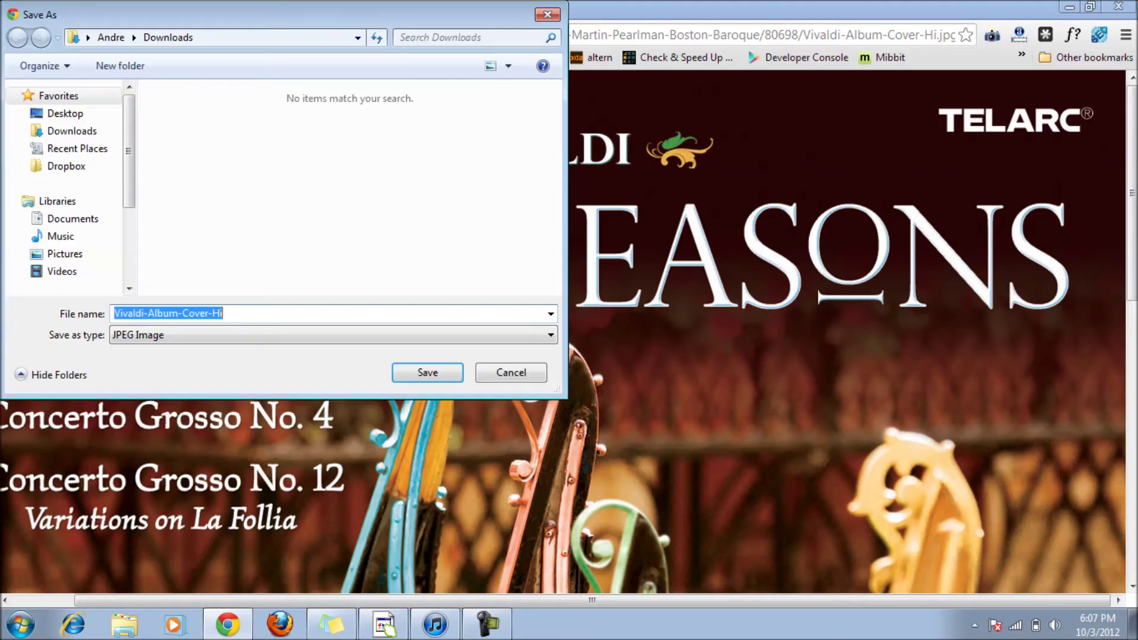
pyautogui.press('Return')
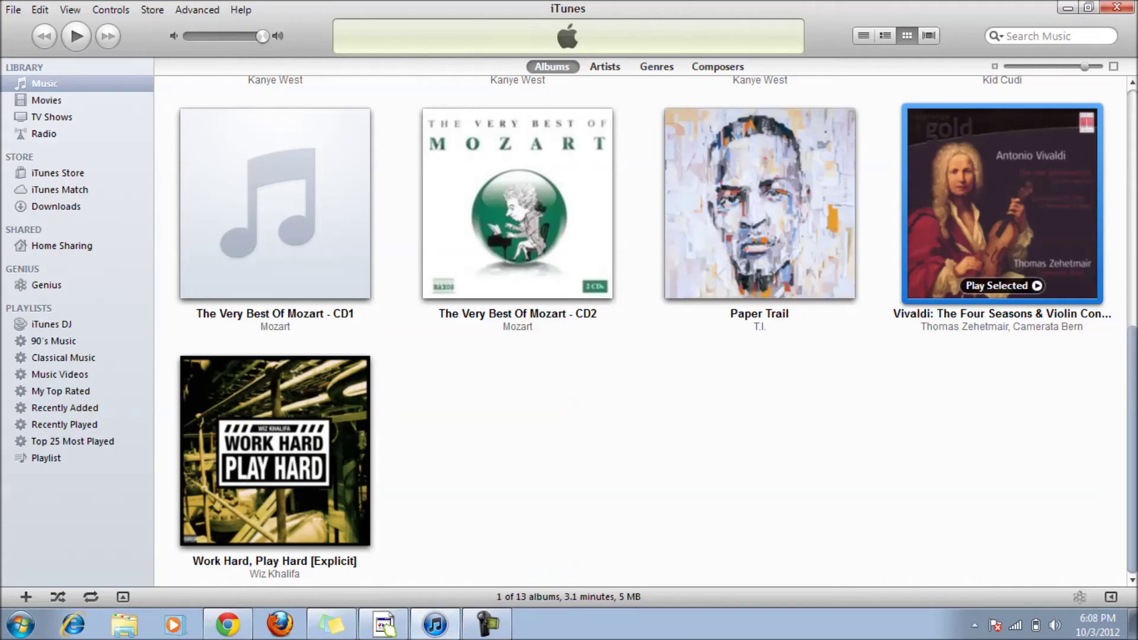
# Step: Switch to iTunes, show the artwork in the Vivaldi album's info and delete the existing cover
pyautogui.rightClick(948, 188)
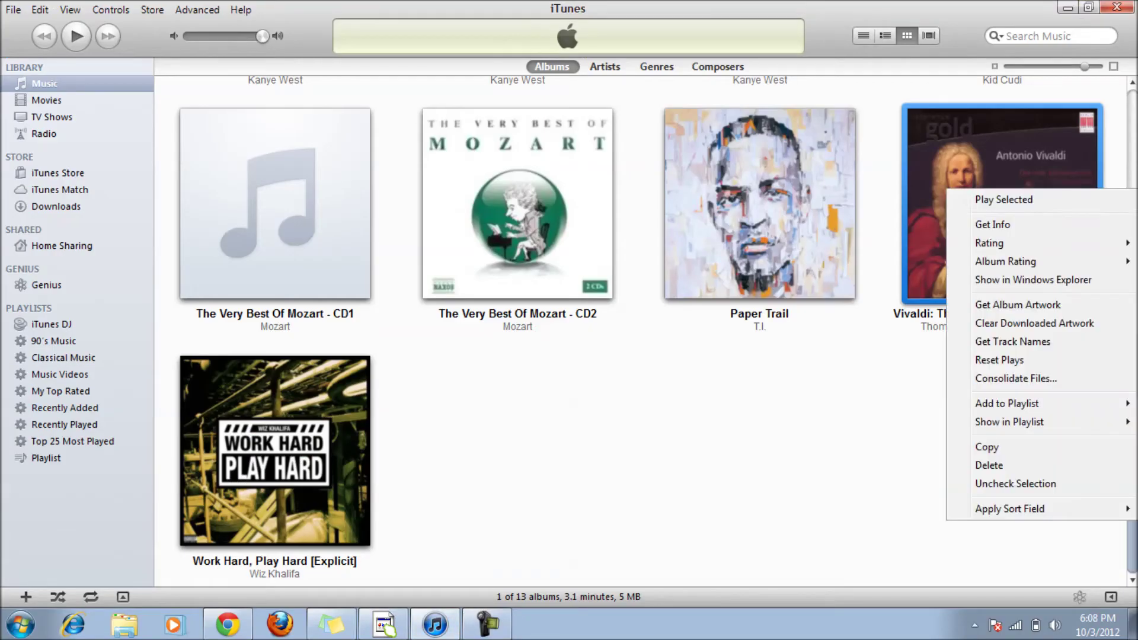
pyautogui.click(993, 225)
pyautogui.click(610, 105)
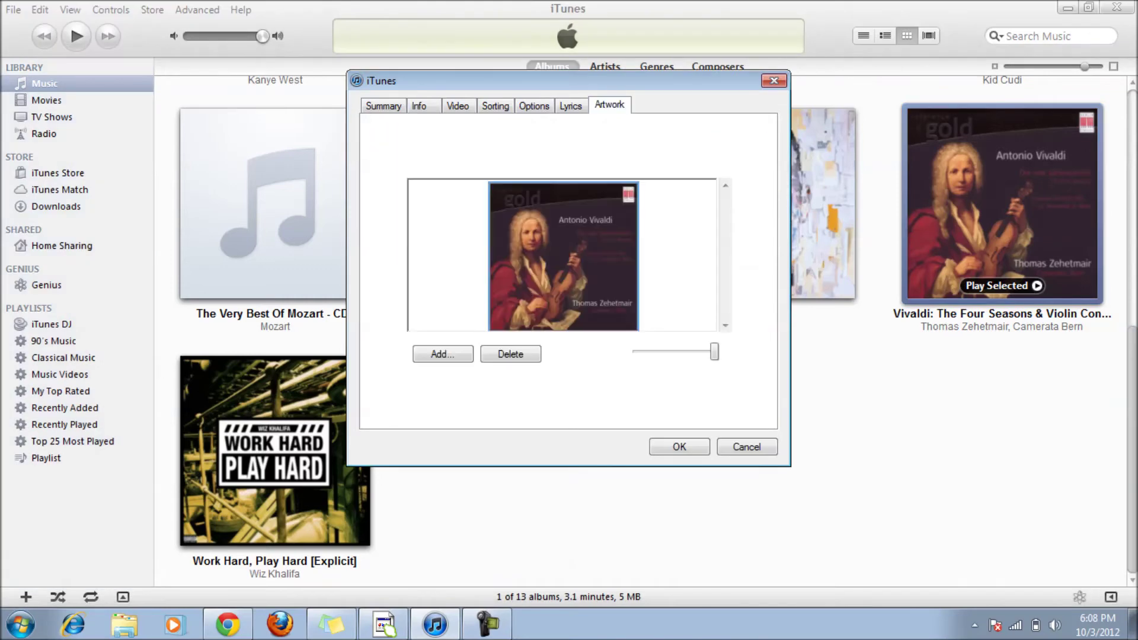
pyautogui.click(443, 354)
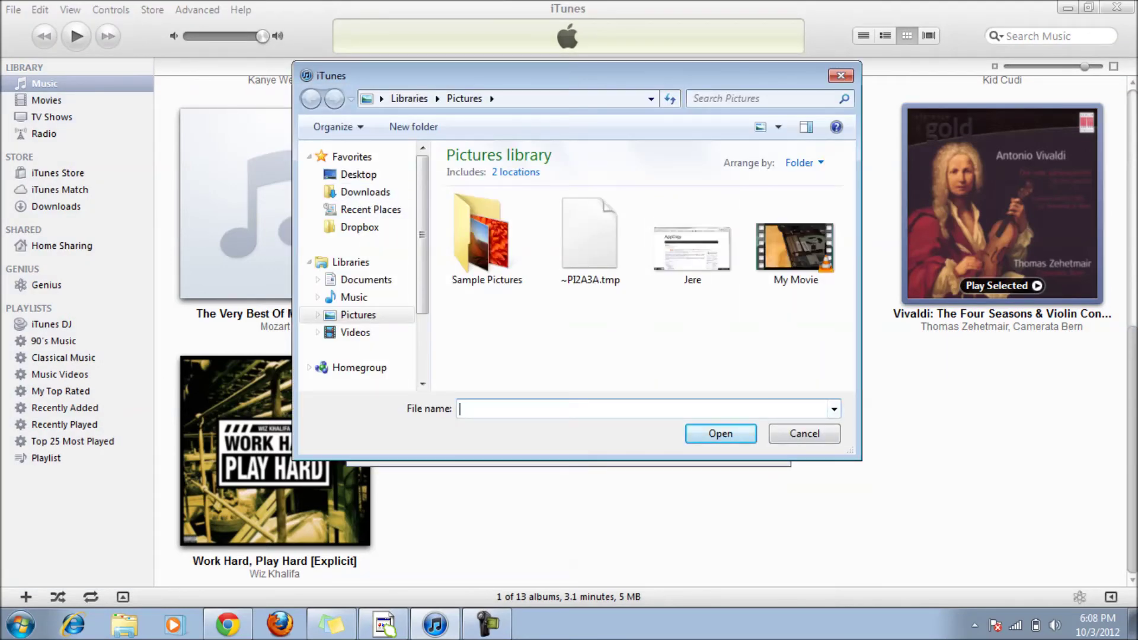
pyautogui.click(804, 433)
pyautogui.click(510, 353)
# Step: Add the downloaded Four Seasons cover from the Downloads folder as the album's artwork and accept the dialog
pyautogui.click(443, 354)
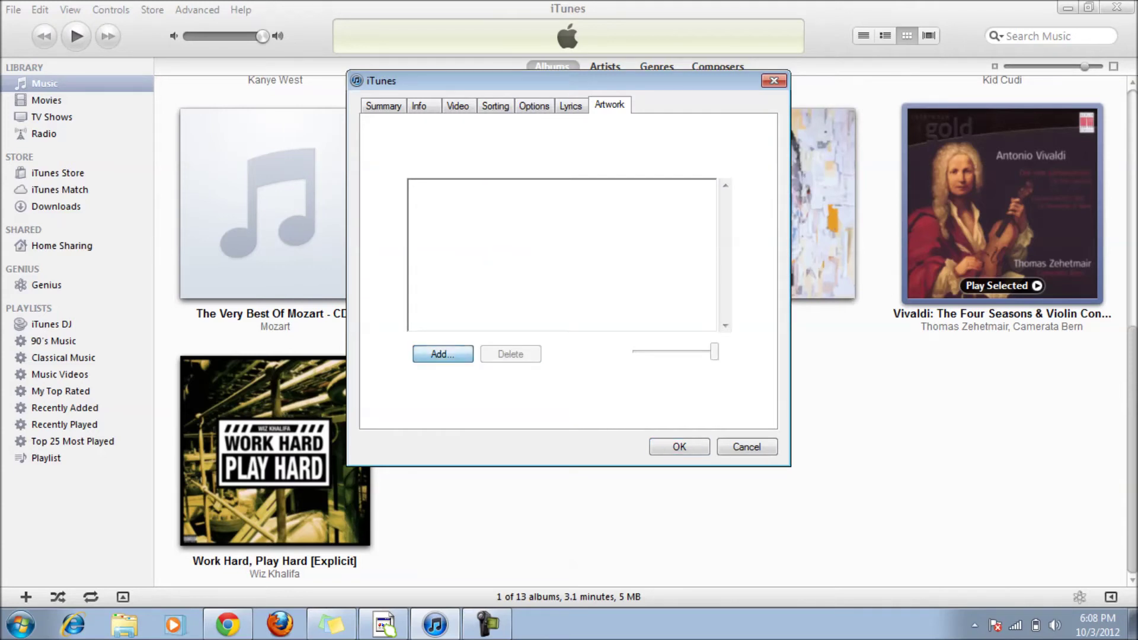
pyautogui.click(365, 192)
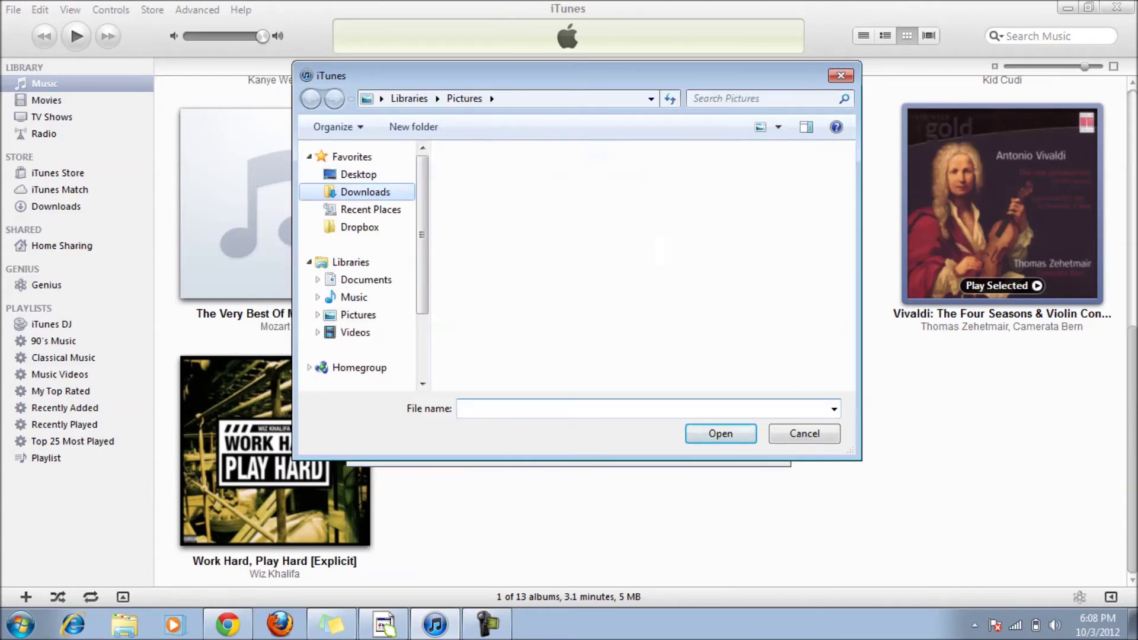
pyautogui.doubleClick(589, 187)
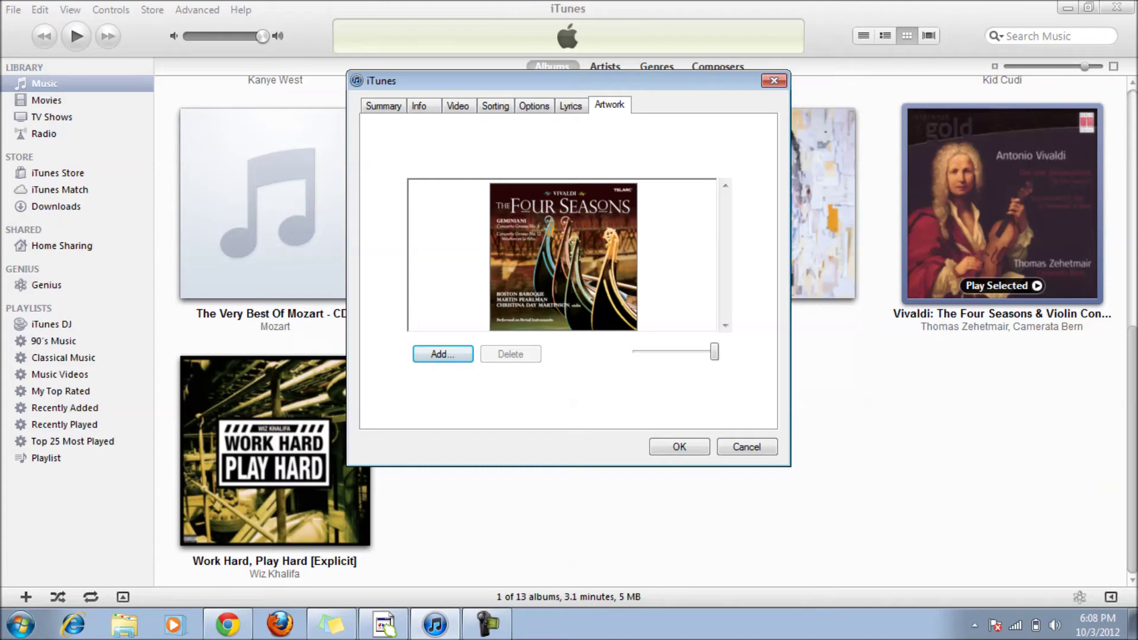
pyautogui.click(676, 446)
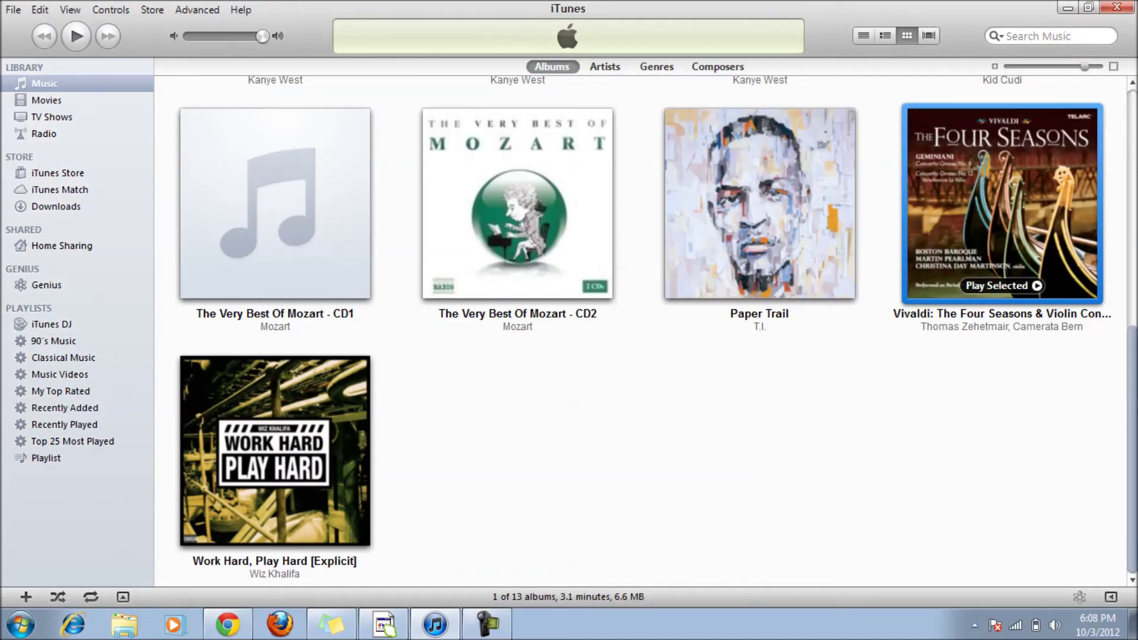
# Step: Open the Vivaldi album's info again, delete the Four Seasons cover from its artwork and accept the removal
pyautogui.click(240, 622)
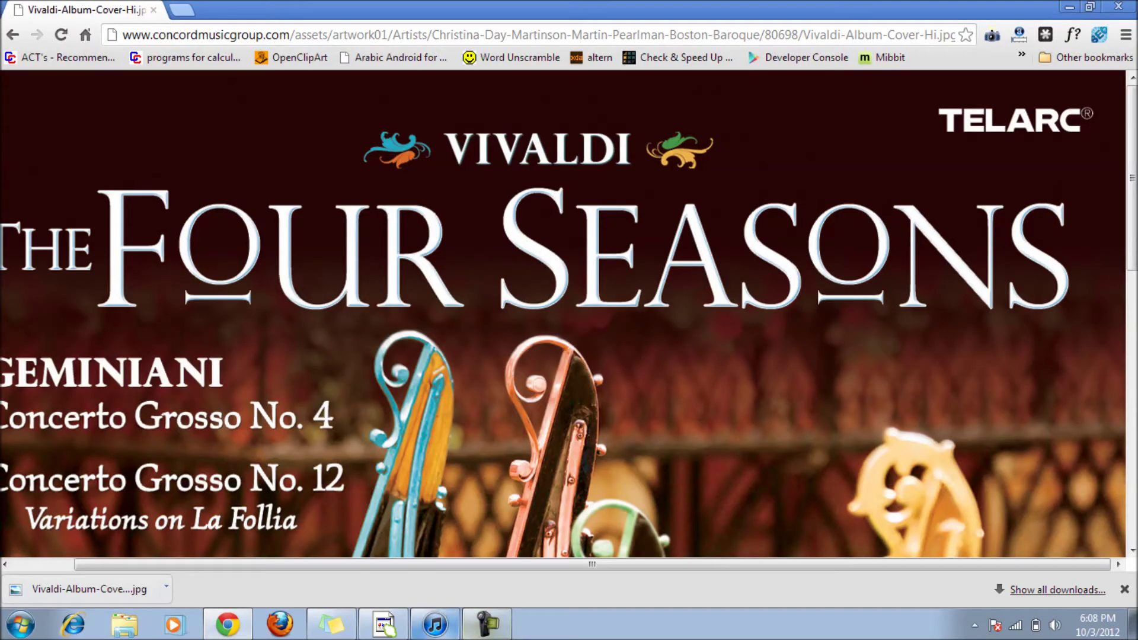
pyautogui.click(434, 623)
pyautogui.rightClick(949, 212)
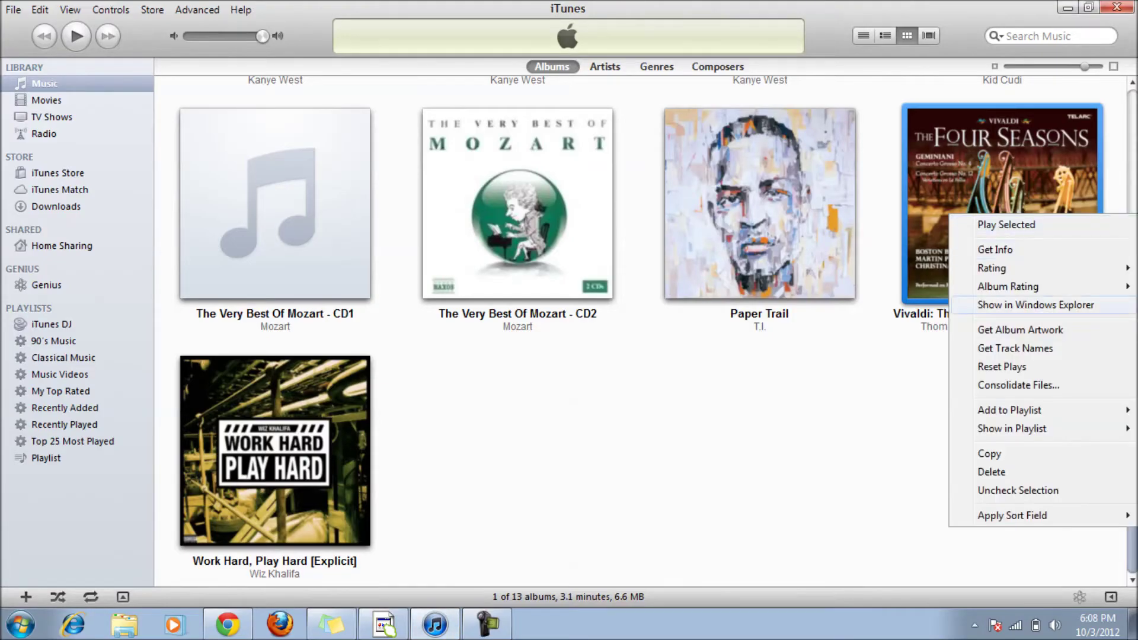
pyautogui.click(978, 249)
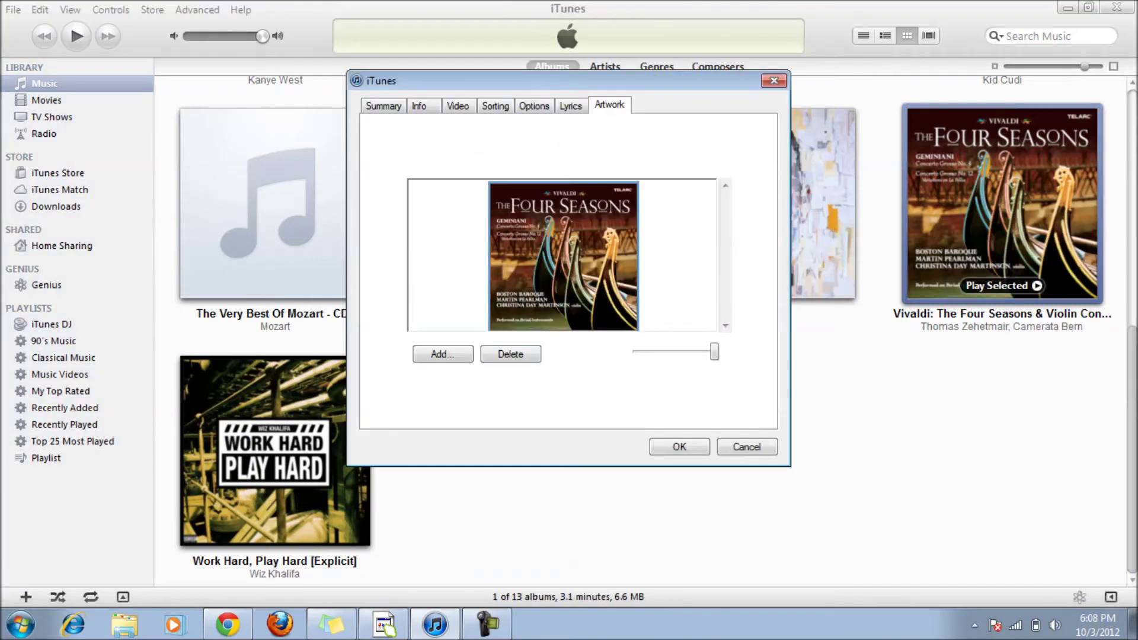
pyautogui.press('Delete')
pyautogui.press('Return')
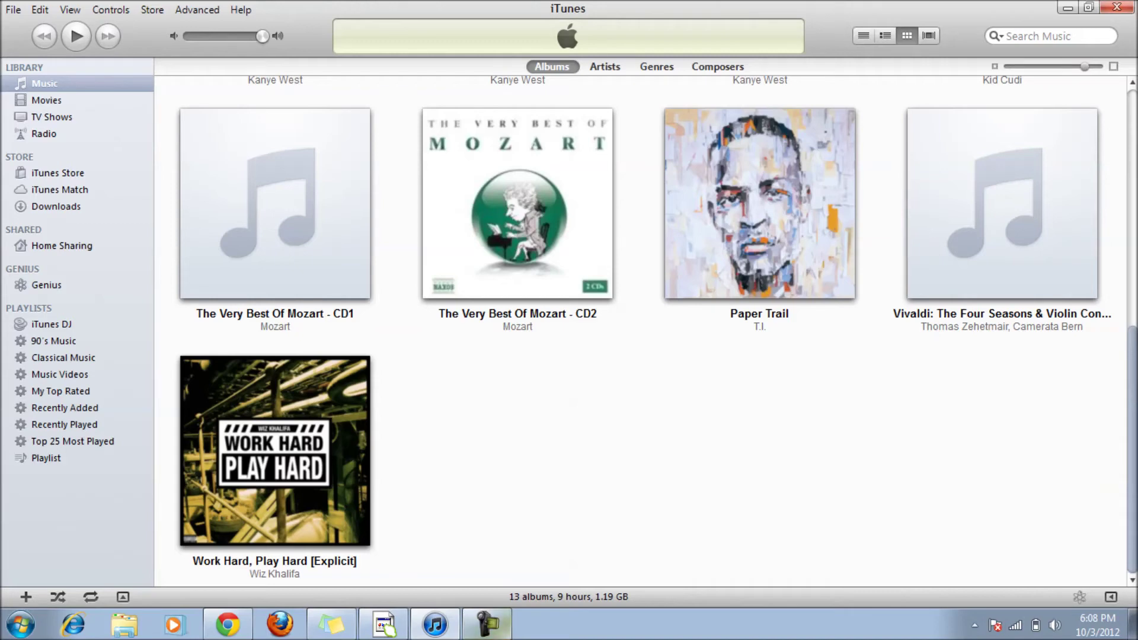
# Step: Open the Vivaldi folder on the desktop and display the properties of the 01 The Four Seasons MP3 file
pyautogui.press('super+d')
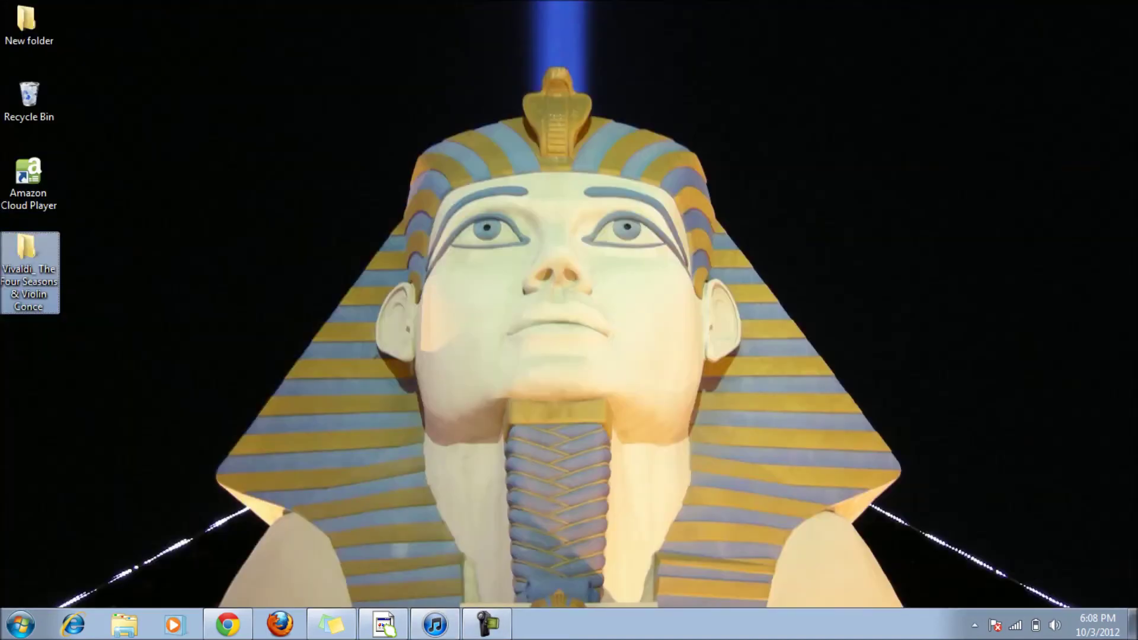
pyautogui.press('Return')
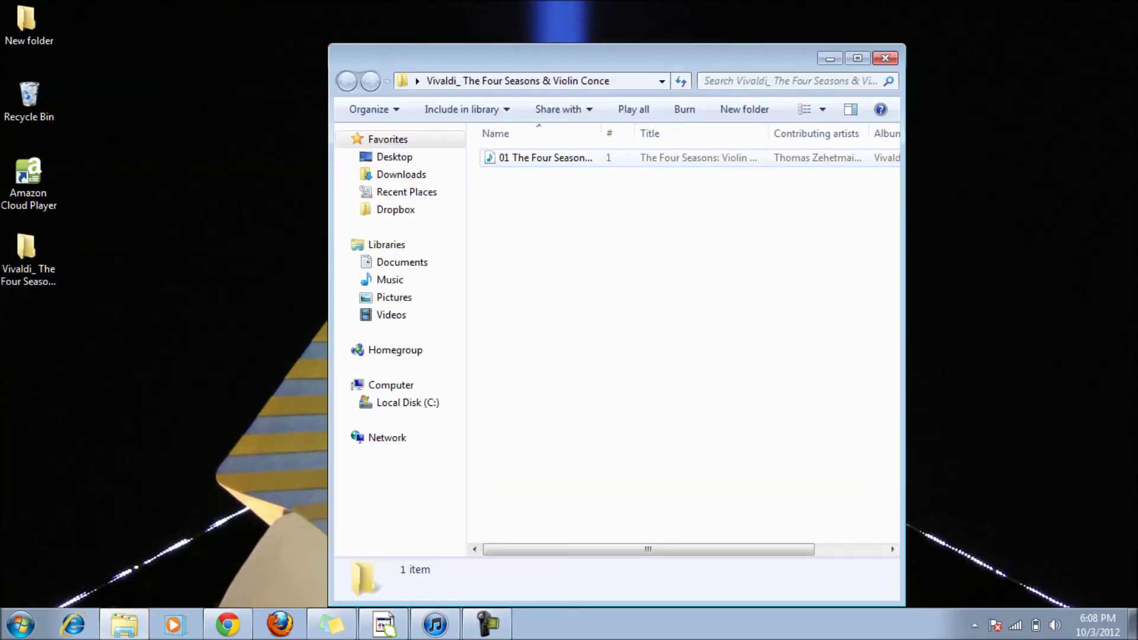
pyautogui.click(545, 158)
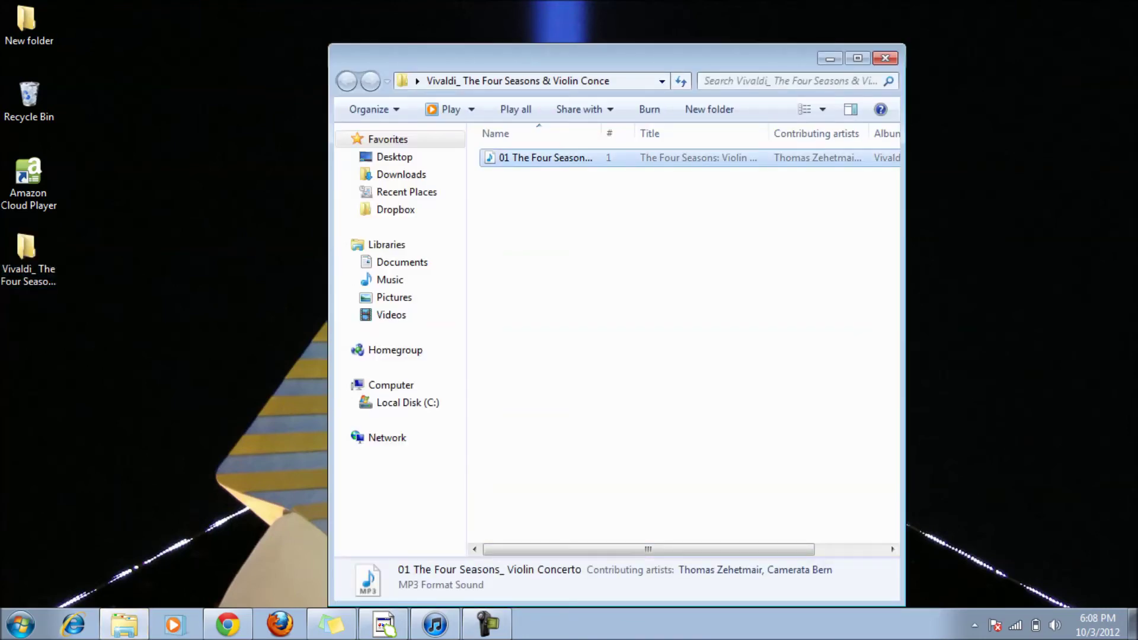
pyautogui.rightClick(547, 156)
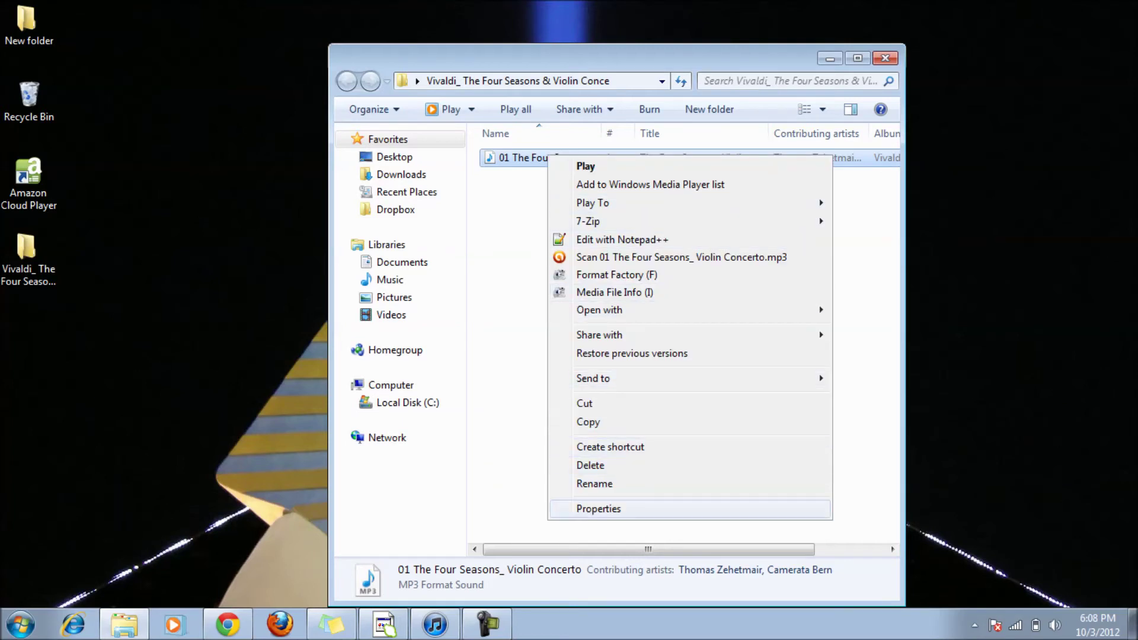
pyautogui.click(598, 508)
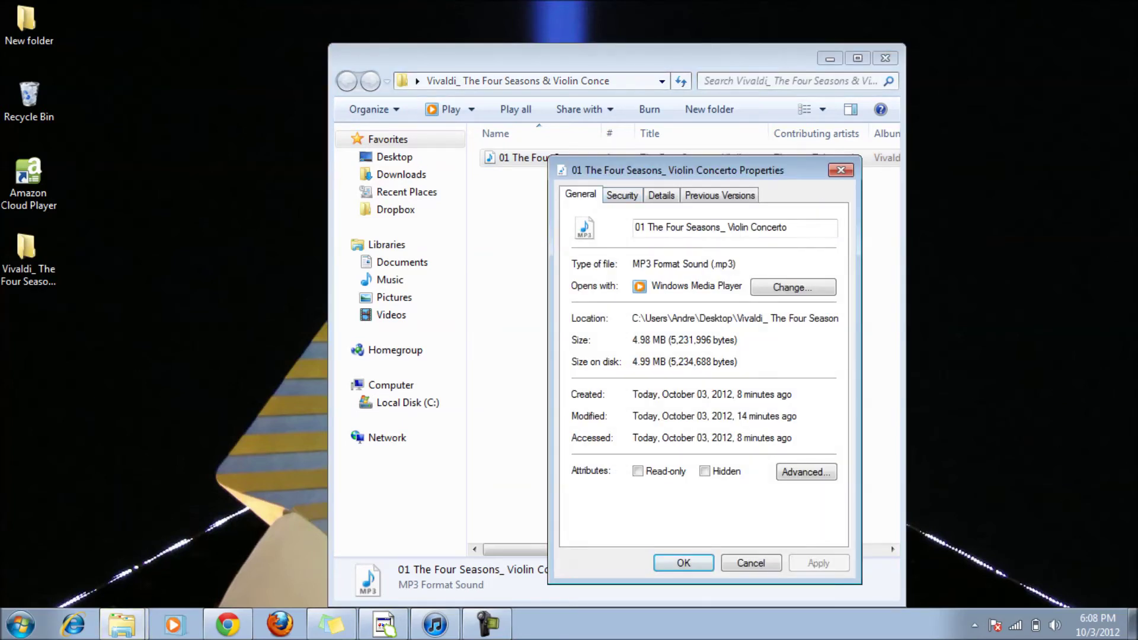
# Step: Examine the MP3 file's detailed properties, from description and media tags through origin, content and file information
pyautogui.click(660, 195)
pyautogui.scroll(-7, 704, 363)
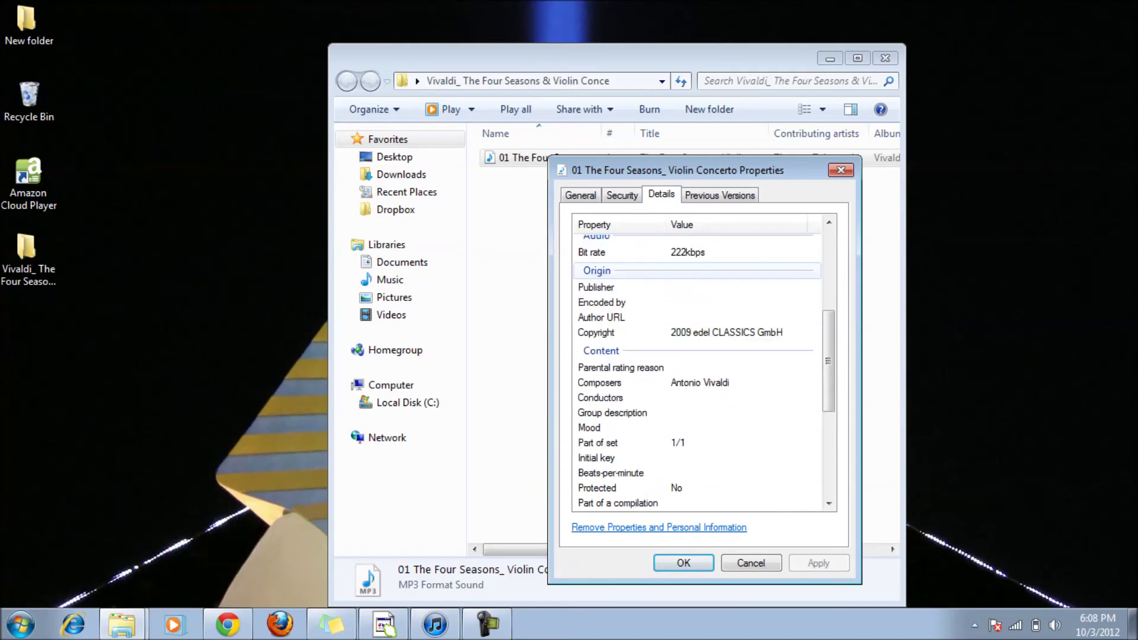
pyautogui.scroll(1, 700, 362)
pyautogui.scroll(3, 735, 375)
pyautogui.scroll(-5, 735, 375)
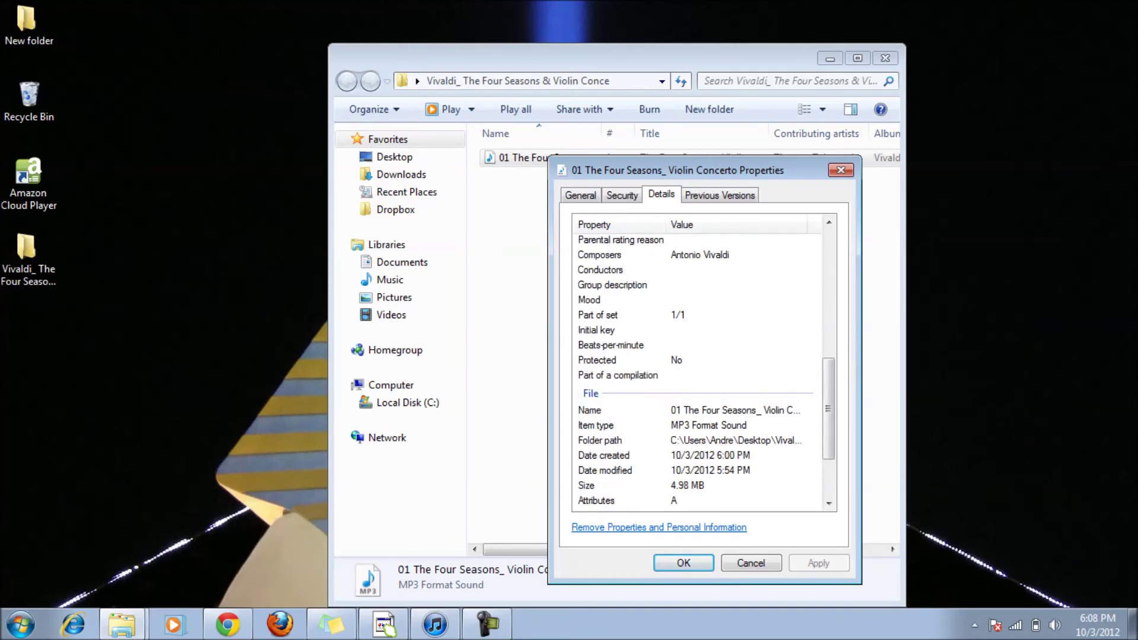
pyautogui.scroll(-2, 829, 409)
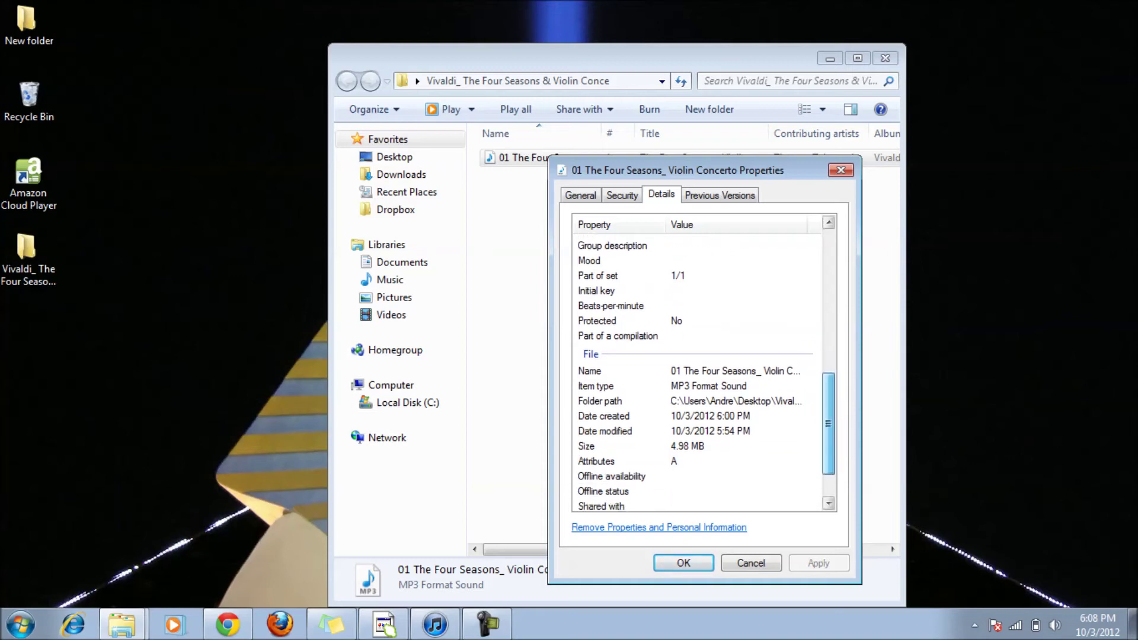
pyautogui.scroll(7, 829, 409)
pyautogui.scroll(3, 704, 362)
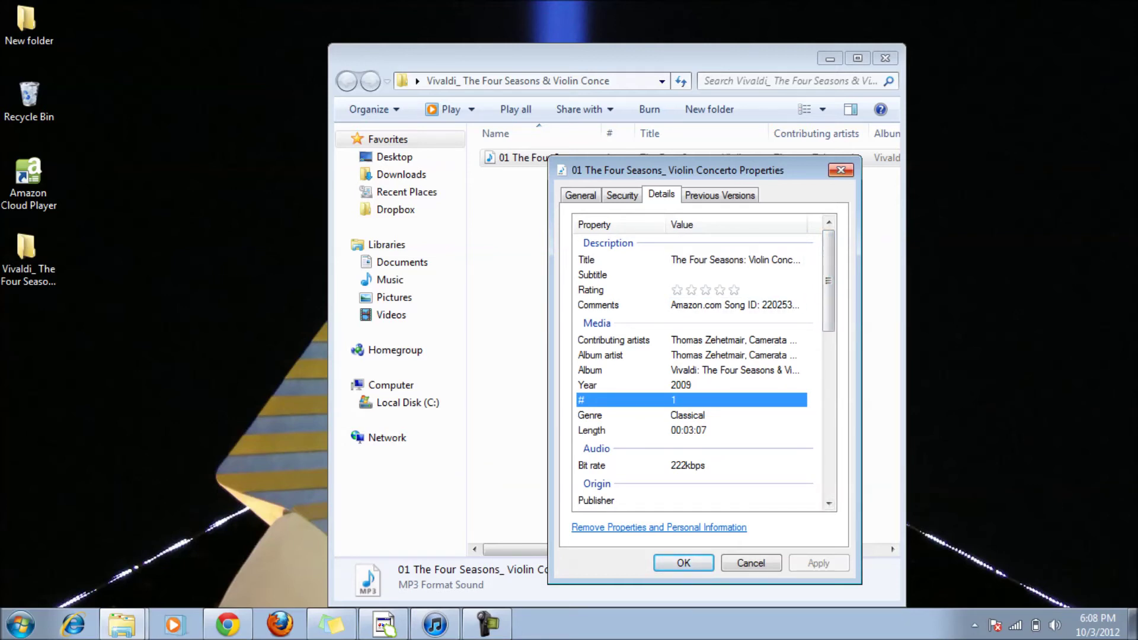
# Step: Play the Four Seasons MP3 file in Windows Media Player, look through the player's options and close the player
pyautogui.press('Escape')
pyautogui.press('Return')
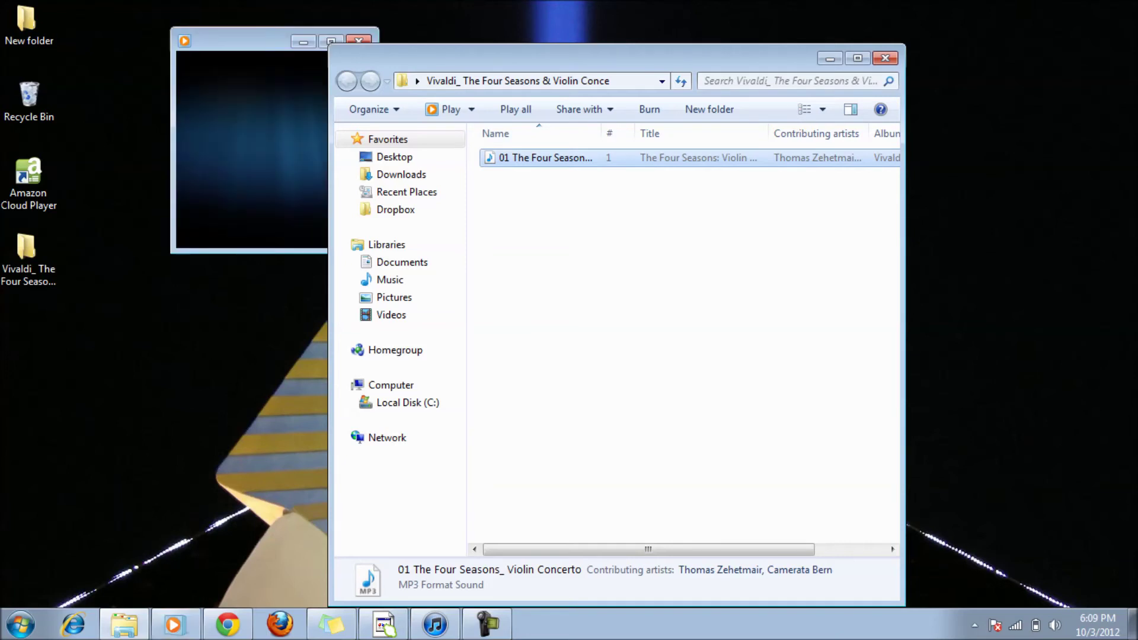
pyautogui.rightClick(293, 128)
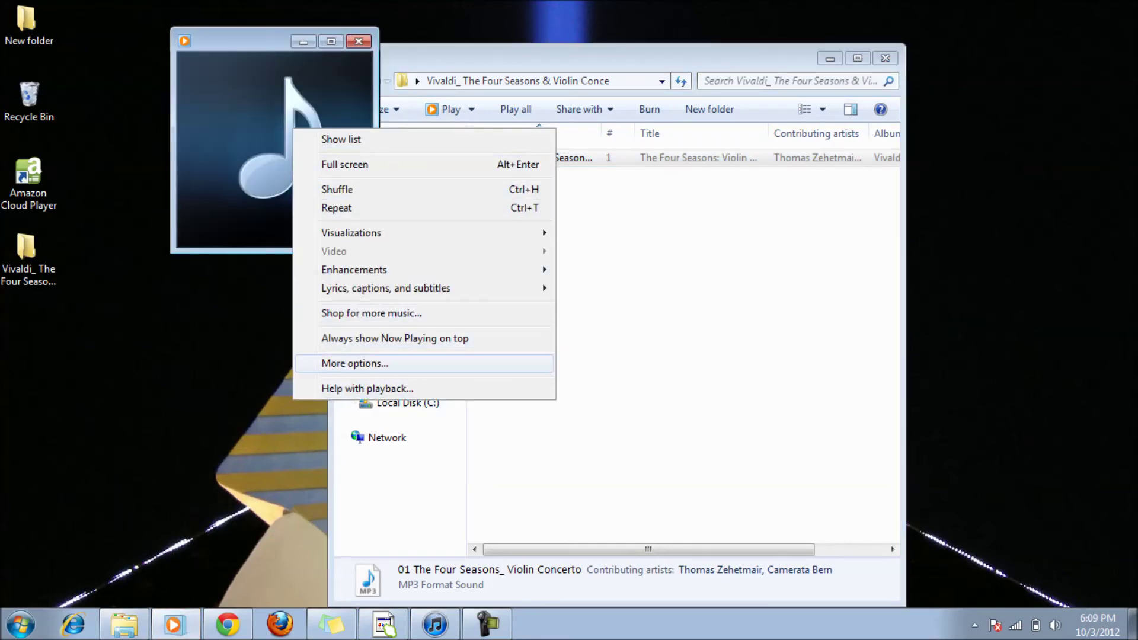
pyautogui.moveTo(415, 232)
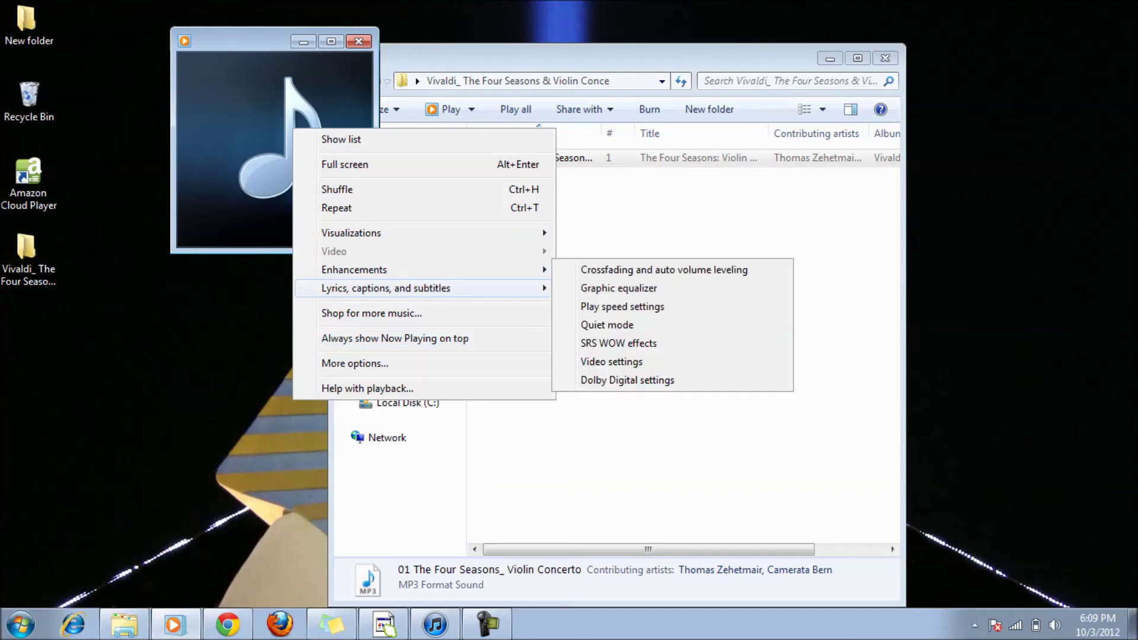
pyautogui.click(355, 363)
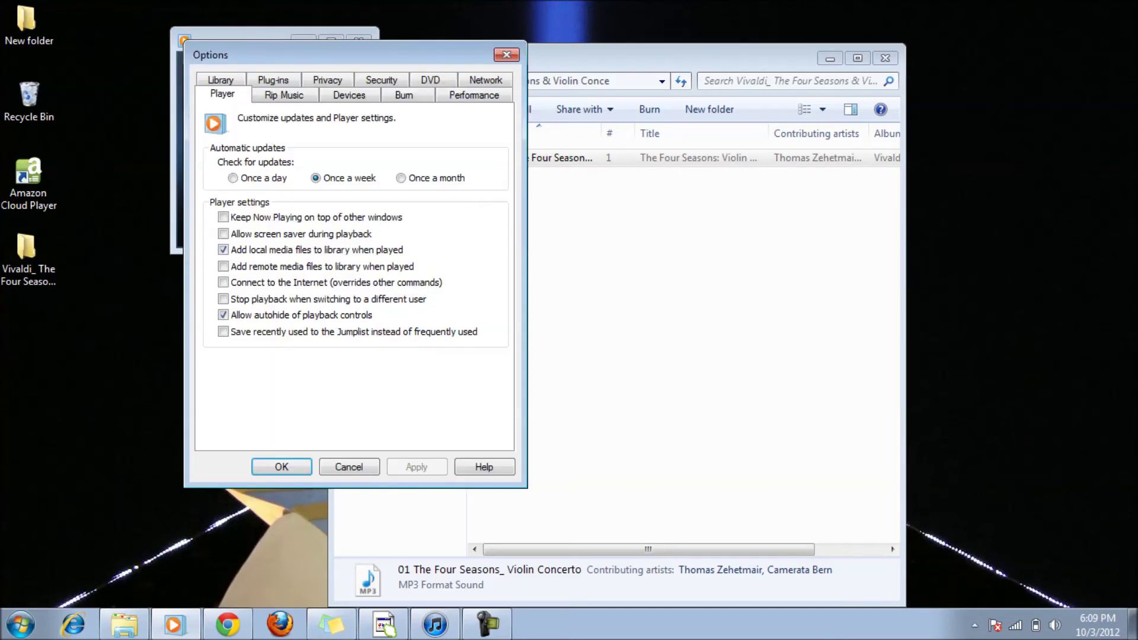
pyautogui.click(507, 54)
pyautogui.rightClick(310, 91)
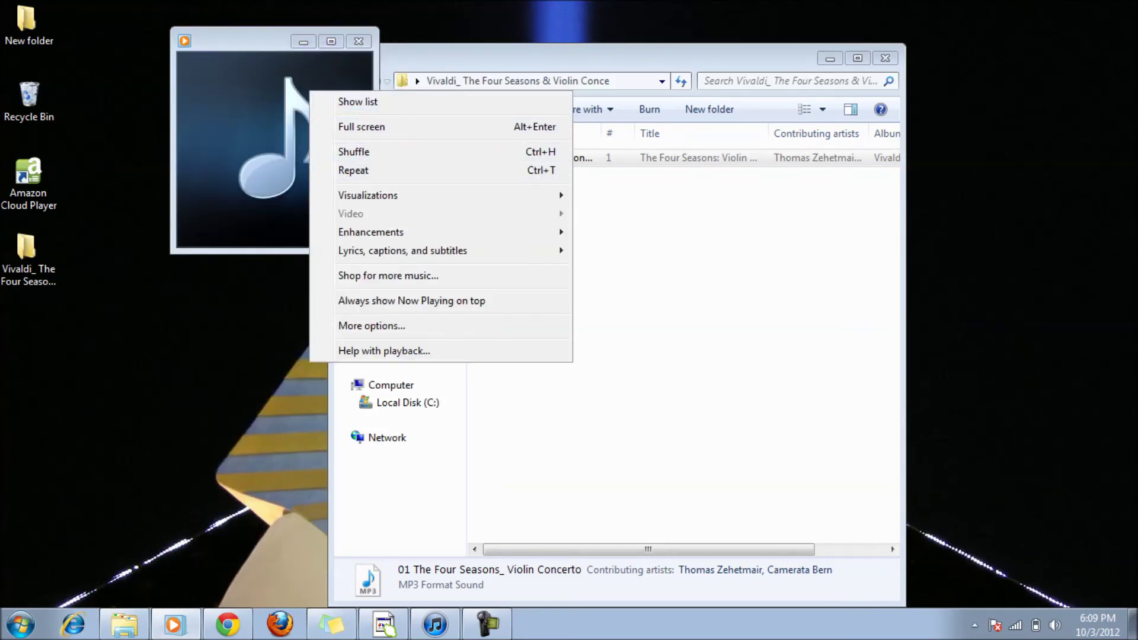
pyautogui.press('Escape')
pyautogui.rightClick(519, 150)
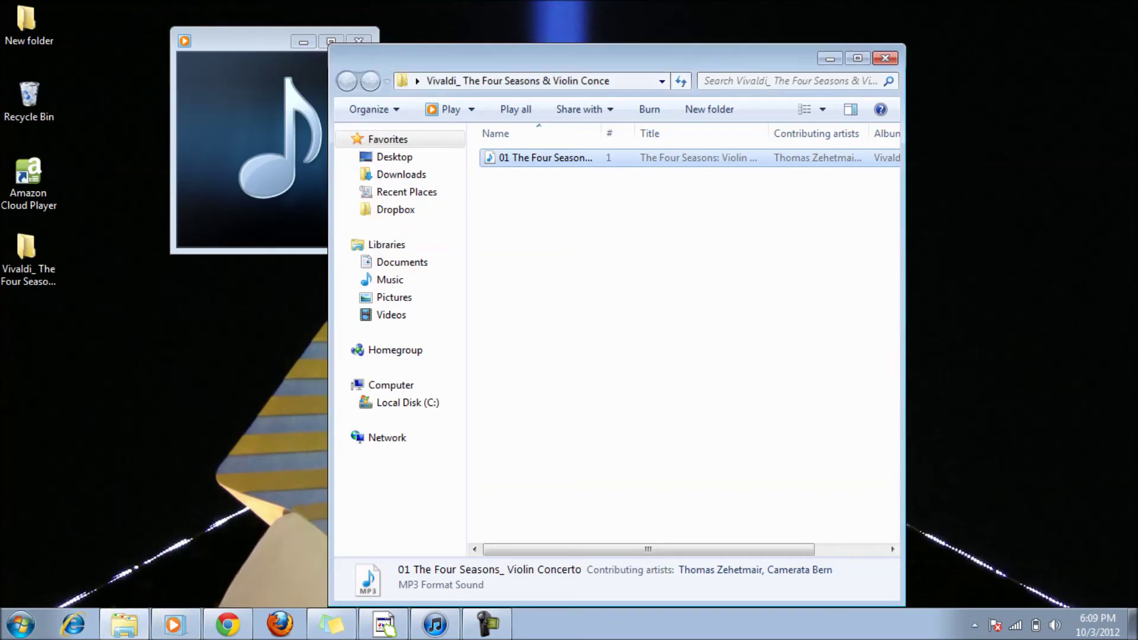
pyautogui.click(358, 41)
# Step: Reopen the Four Seasons MP3 file's detailed properties, review them from description to file information, and close the dialog
pyautogui.rightClick(564, 151)
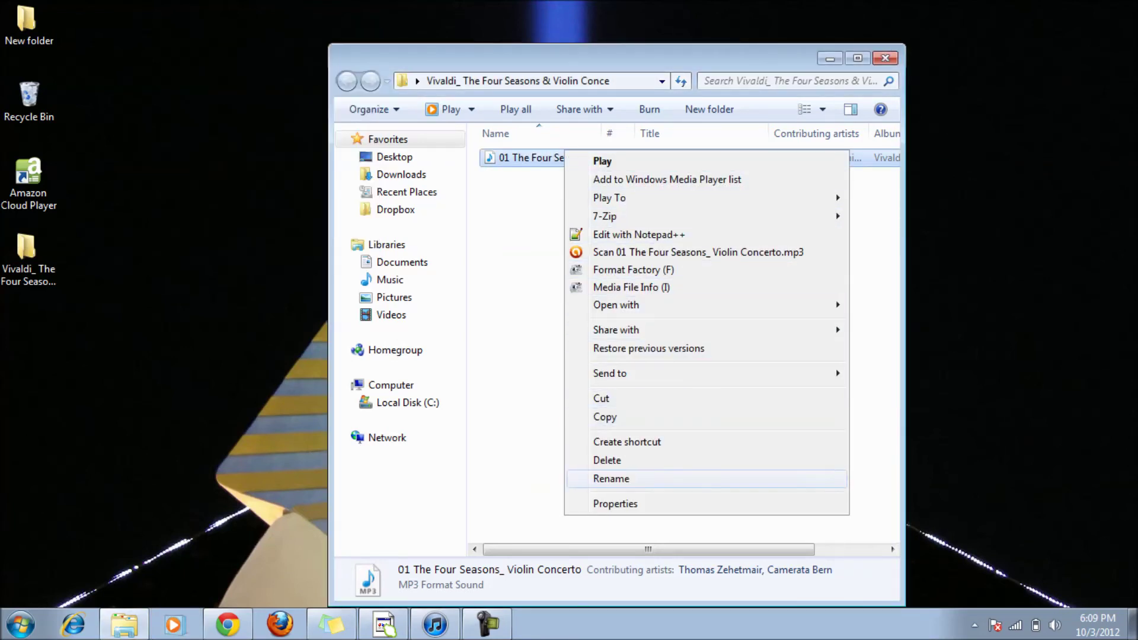
pyautogui.click(615, 504)
pyautogui.click(677, 190)
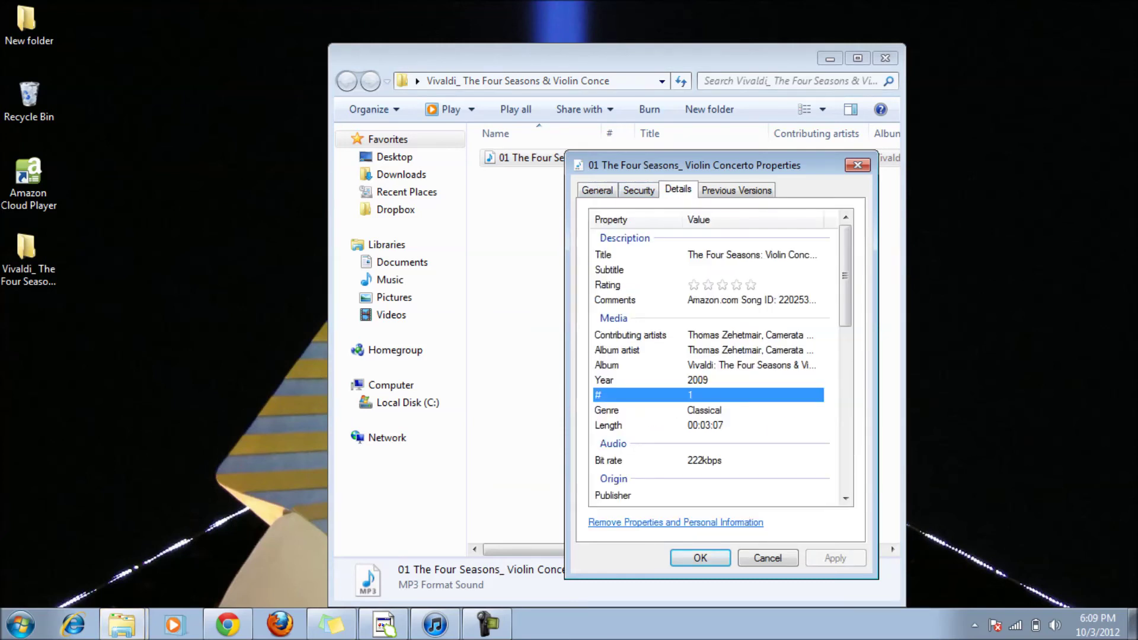
pyautogui.scroll(-8, 717, 362)
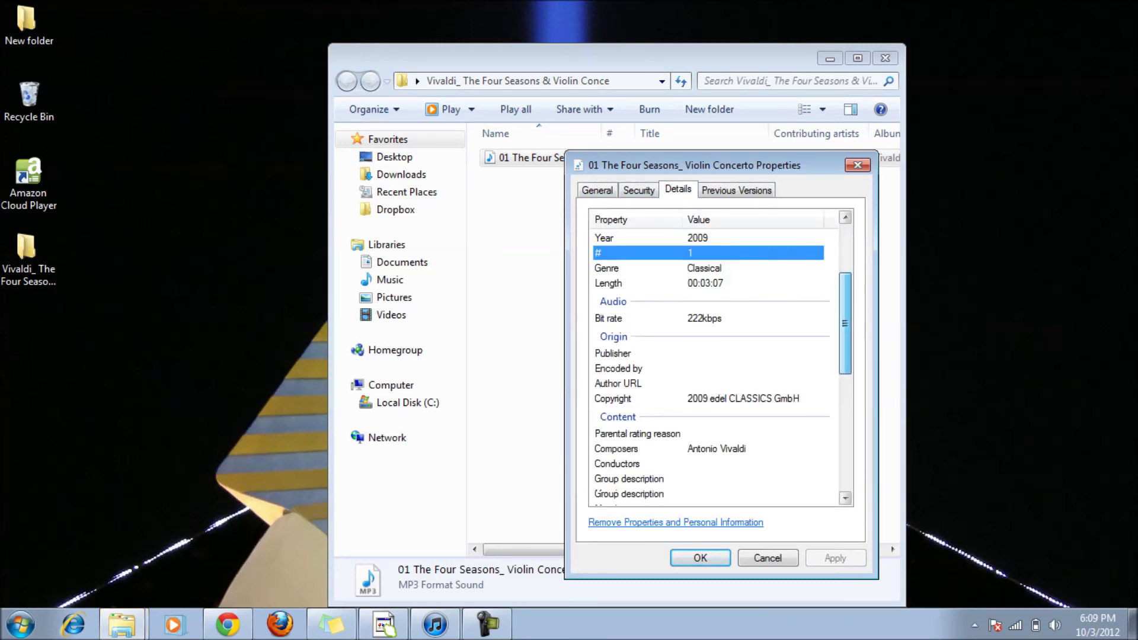
pyautogui.scroll(-2, 717, 362)
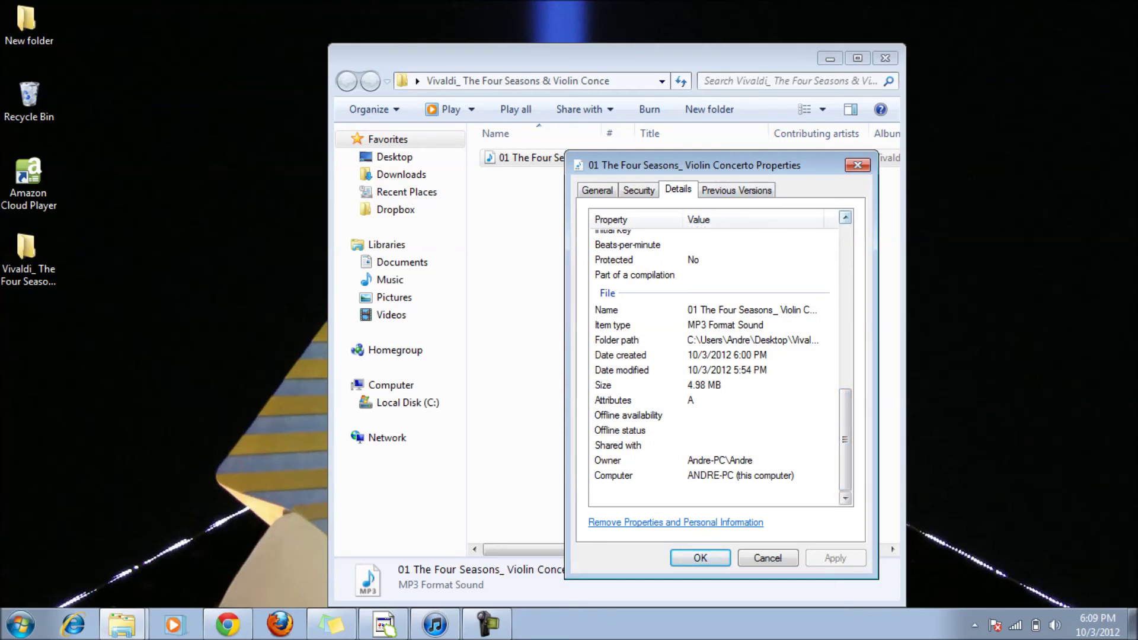
pyautogui.click(845, 218)
pyautogui.click(845, 217)
pyautogui.click(845, 217)
pyautogui.click(856, 165)
# Step: Switch to iTunes and check the artwork in the Vivaldi album's info, closing the dialog without changes
pyautogui.click(435, 624)
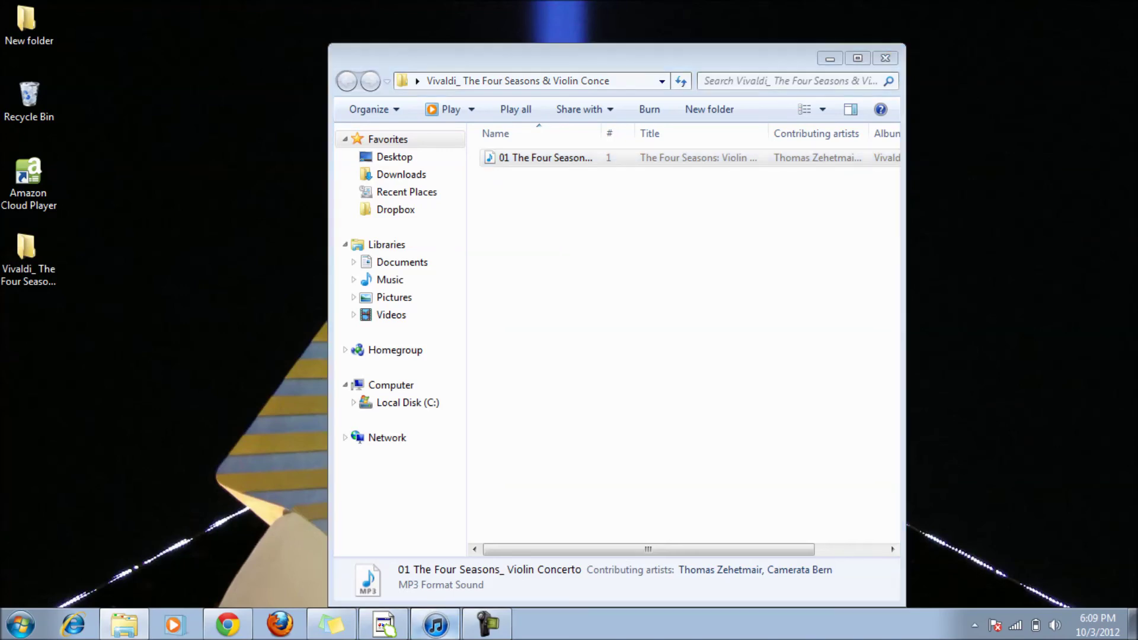
pyautogui.scroll(5, 760, 444)
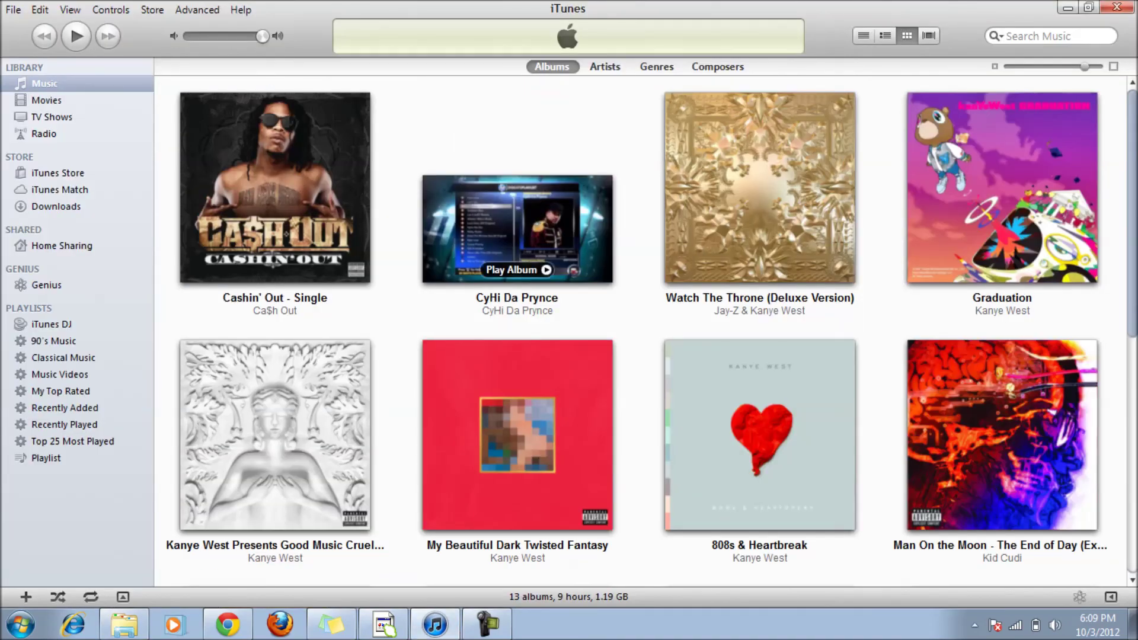
pyautogui.scroll(-5, 759, 445)
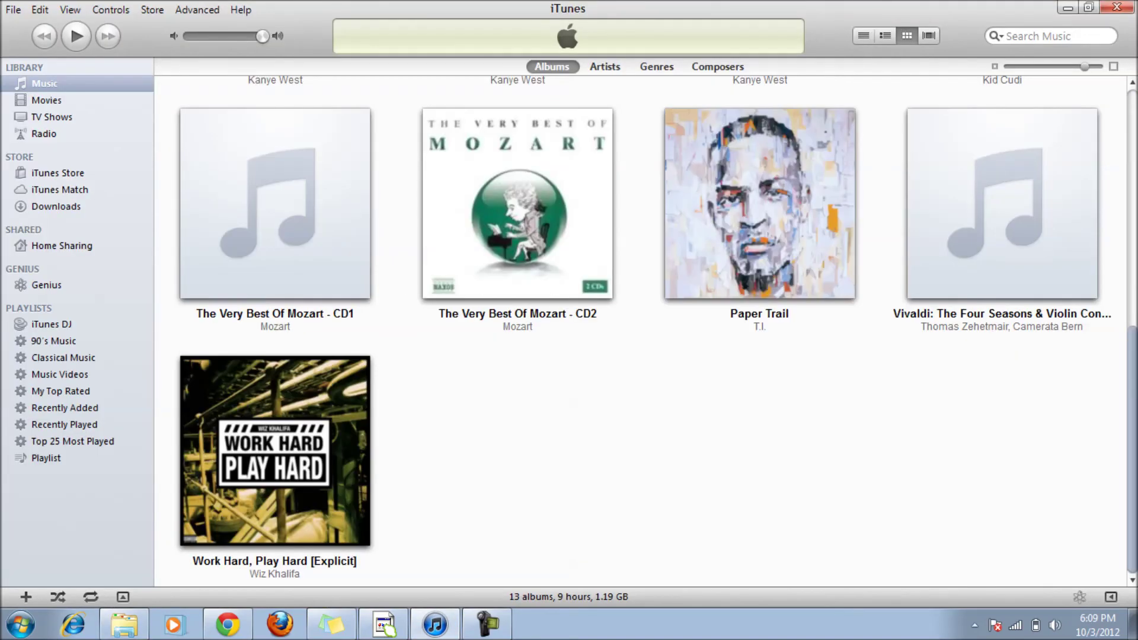
pyautogui.rightClick(951, 239)
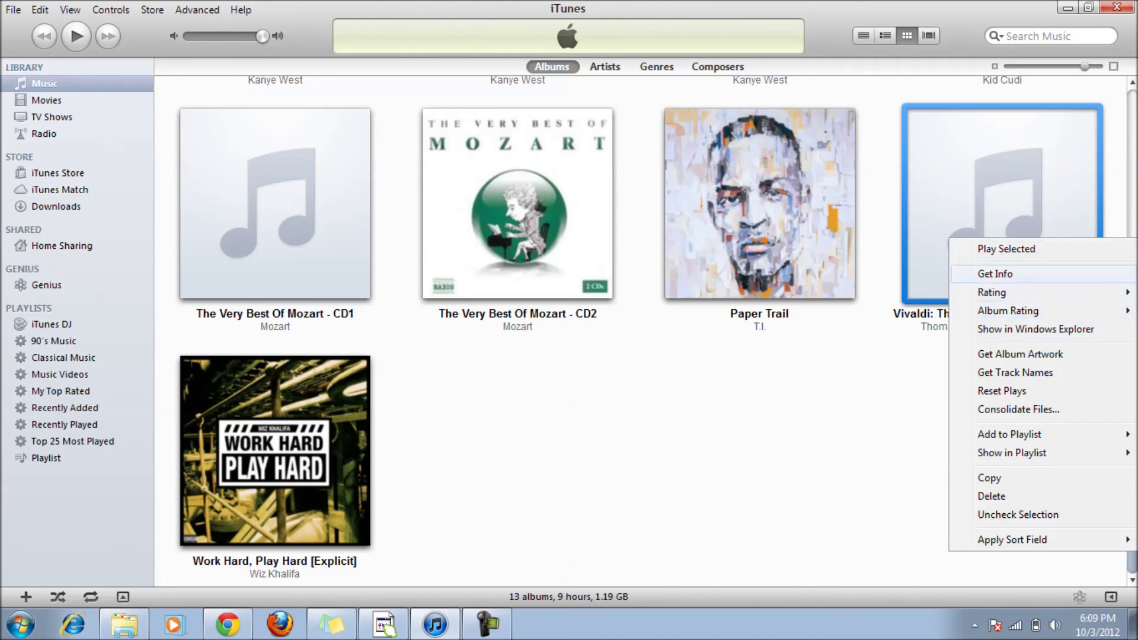
pyautogui.click(996, 273)
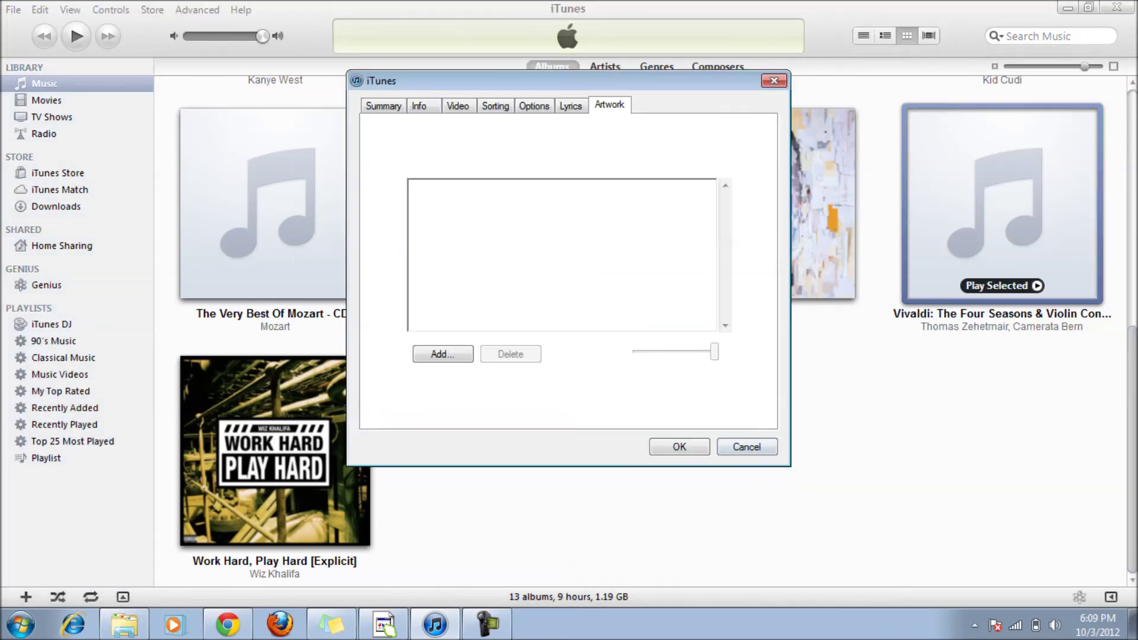
pyautogui.click(746, 446)
# Step: Get the album artwork automatically for the Vivaldi Four Seasons album and confirm the request
pyautogui.rightClick(949, 194)
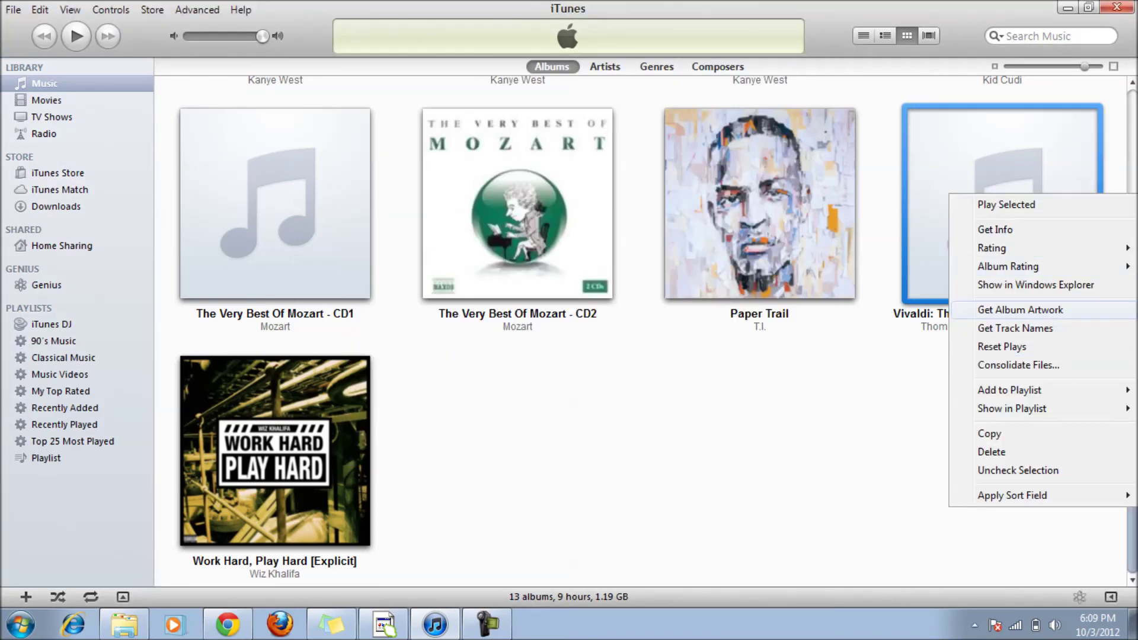
pyautogui.click(1020, 309)
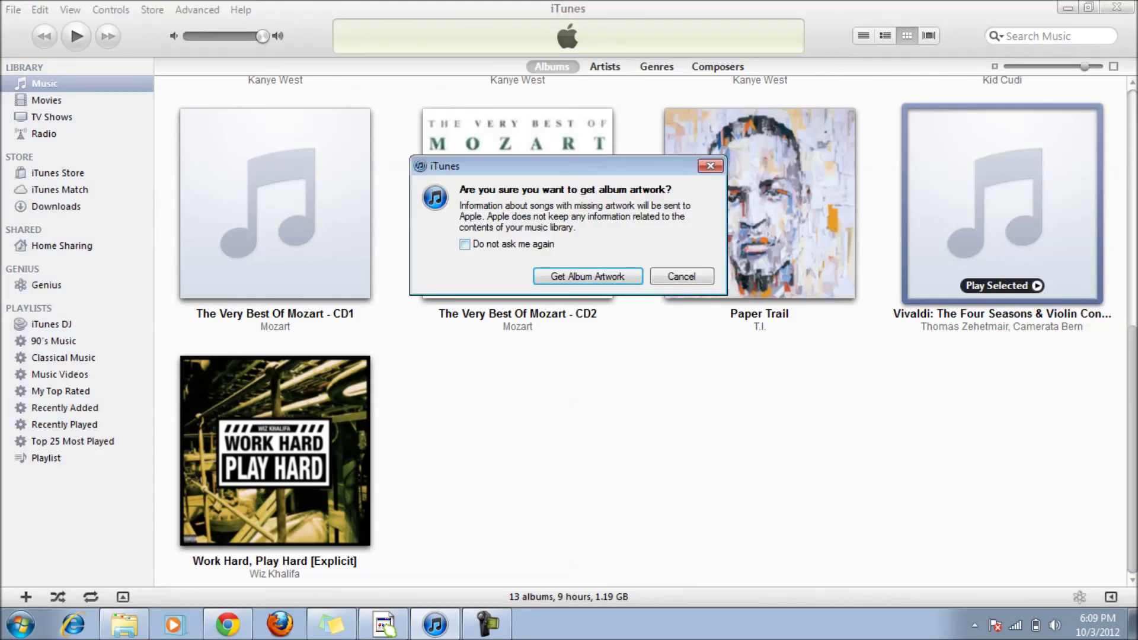
pyautogui.press('Return')
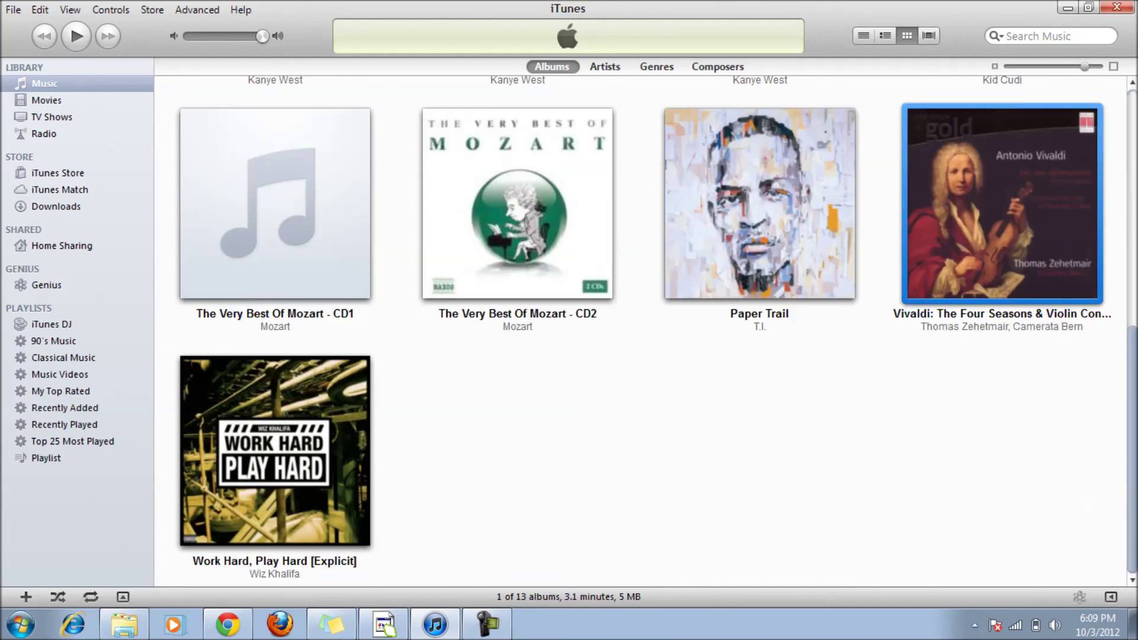
# Step: Look through the songs Live Your Life, Whatever You Like and Dead and Gone in the Paper Trail album and return to all albums
pyautogui.doubleClick(759, 237)
pyautogui.click(432, 118)
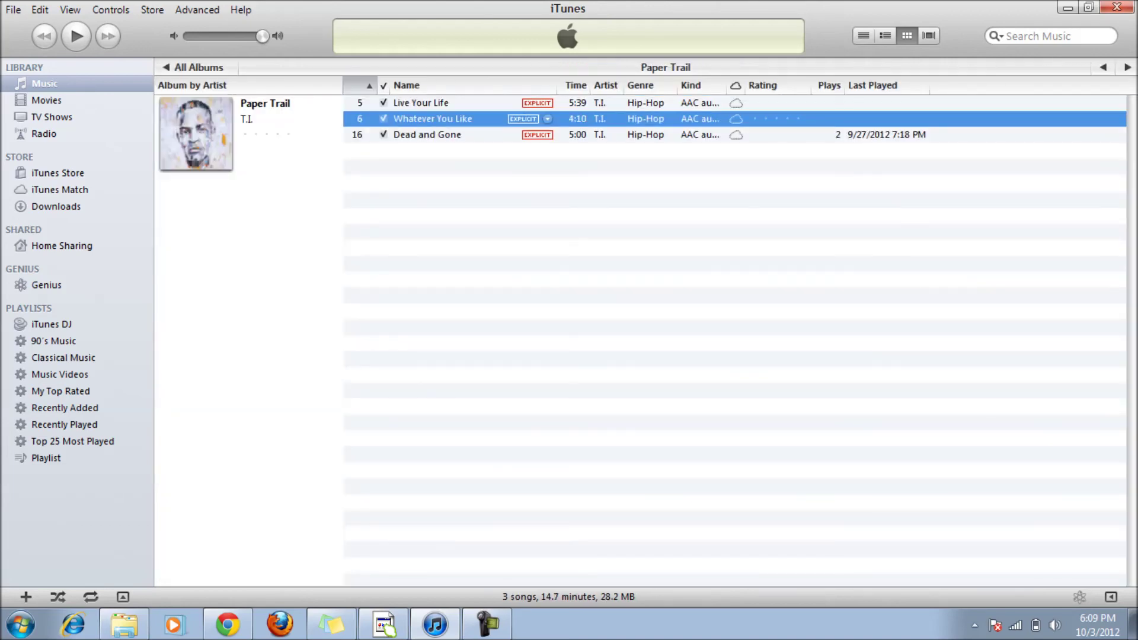
pyautogui.click(432, 134)
pyautogui.click(432, 102)
pyautogui.click(433, 134)
pyautogui.click(432, 103)
pyautogui.click(433, 119)
pyautogui.click(427, 134)
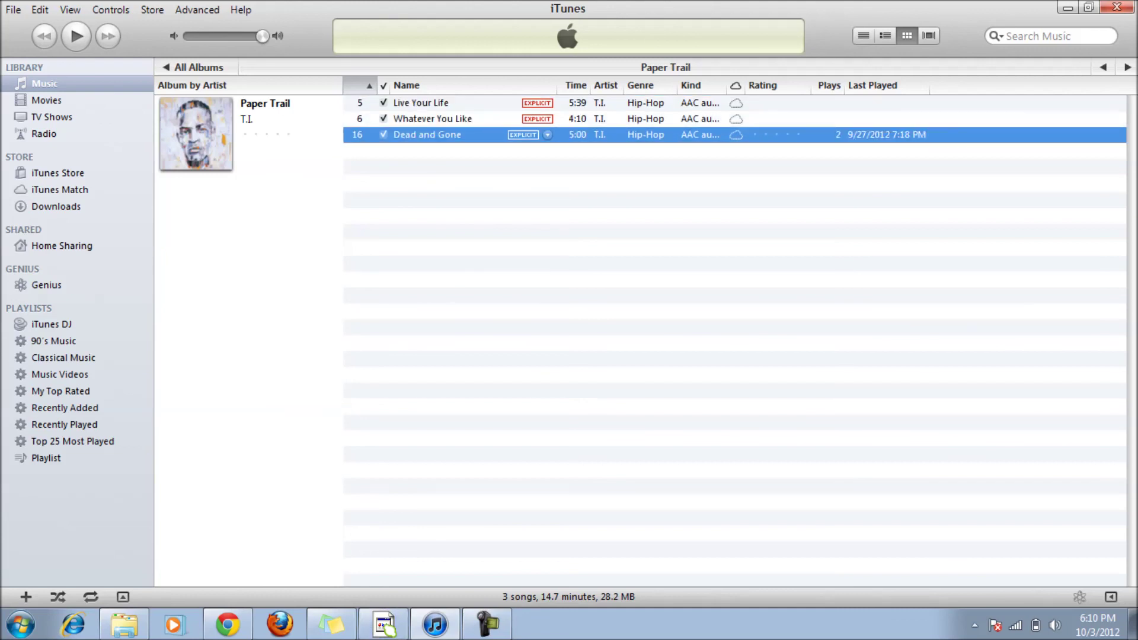
pyautogui.click(426, 103)
pyautogui.click(433, 118)
pyautogui.click(426, 134)
pyautogui.click(196, 67)
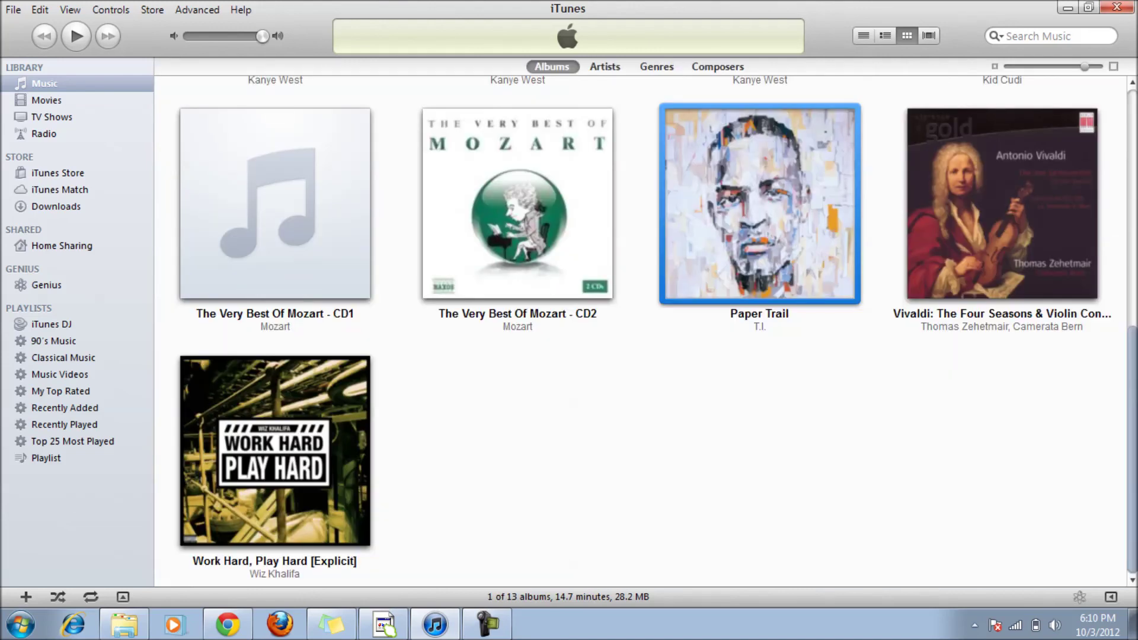